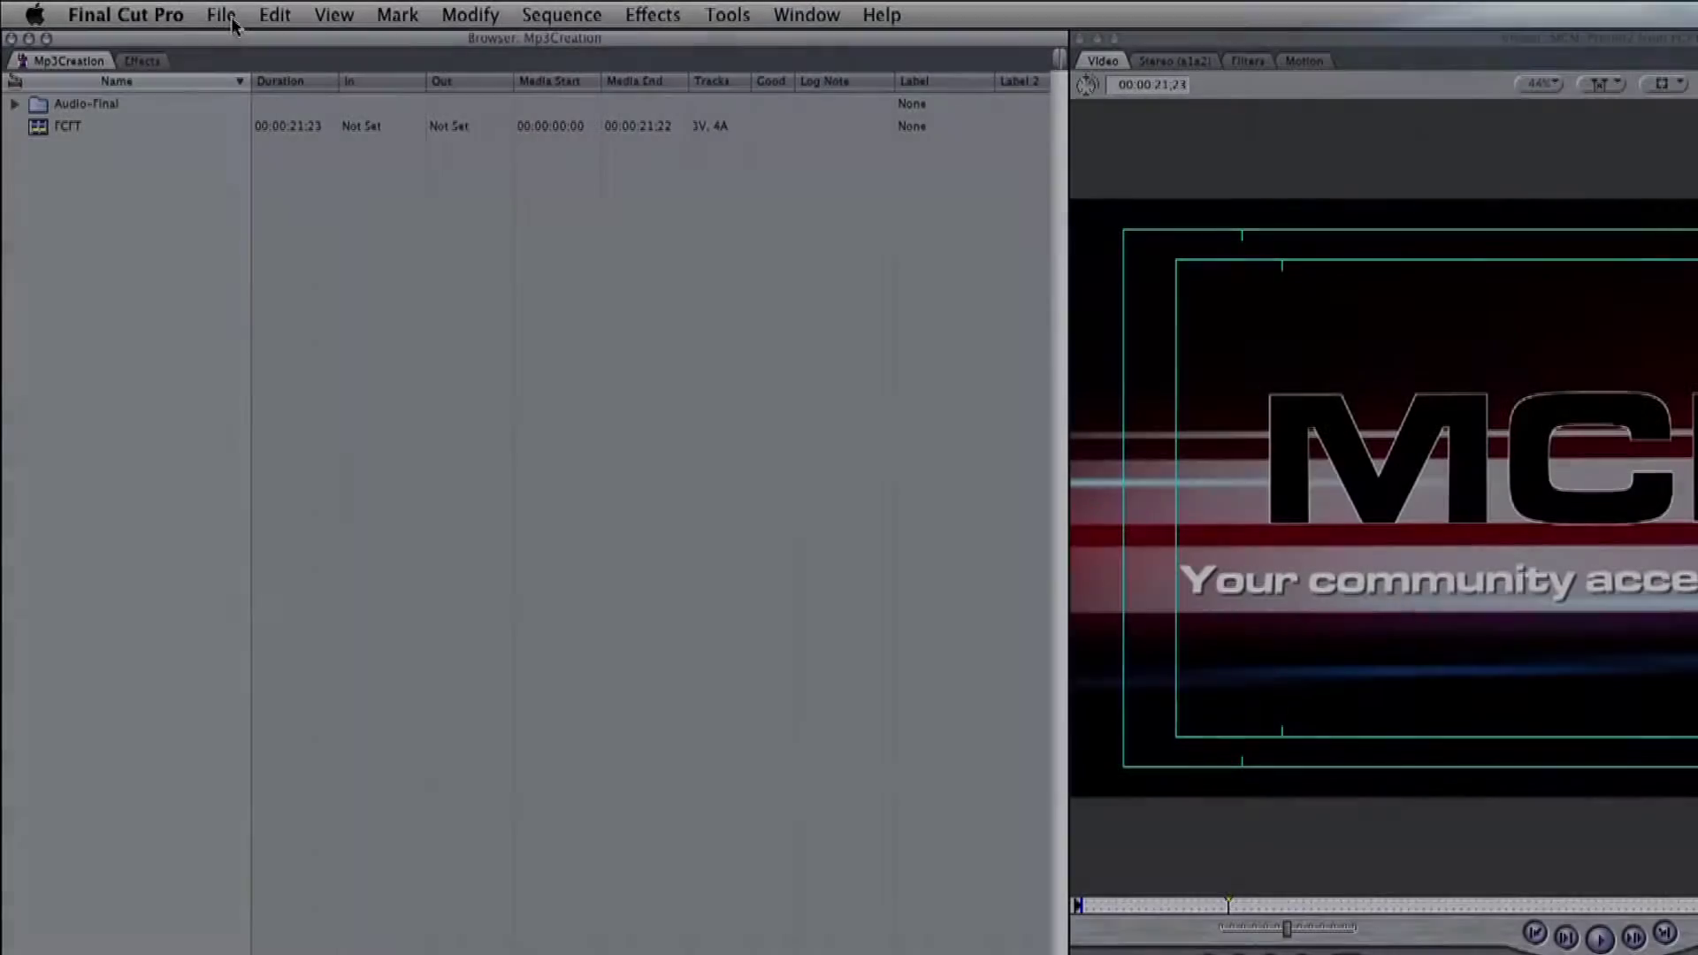
# Open the File menu to show Send To destinations like Motion Project and Soundtrack Pro
pyautogui.click(222, 16)
# Dismiss the menu, leave MCM-Promo2 on V1 deselected, and move the playhead to 00:00:08:19
pyautogui.moveTo(327, 471)
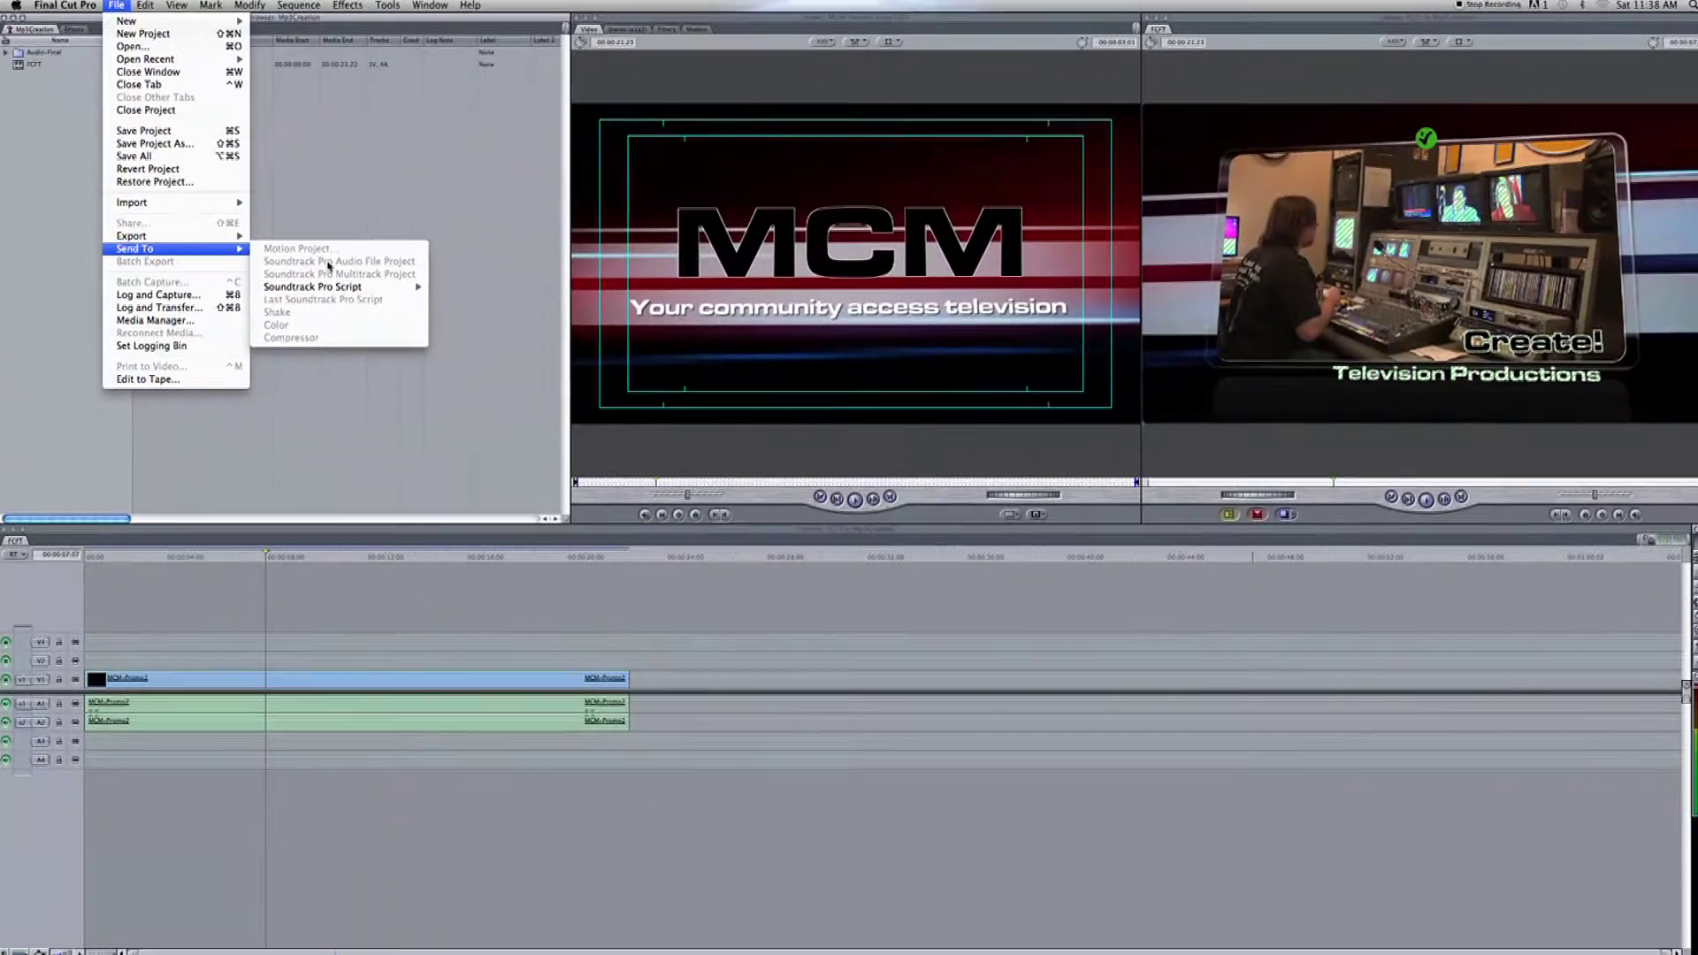
pyautogui.click(314, 615)
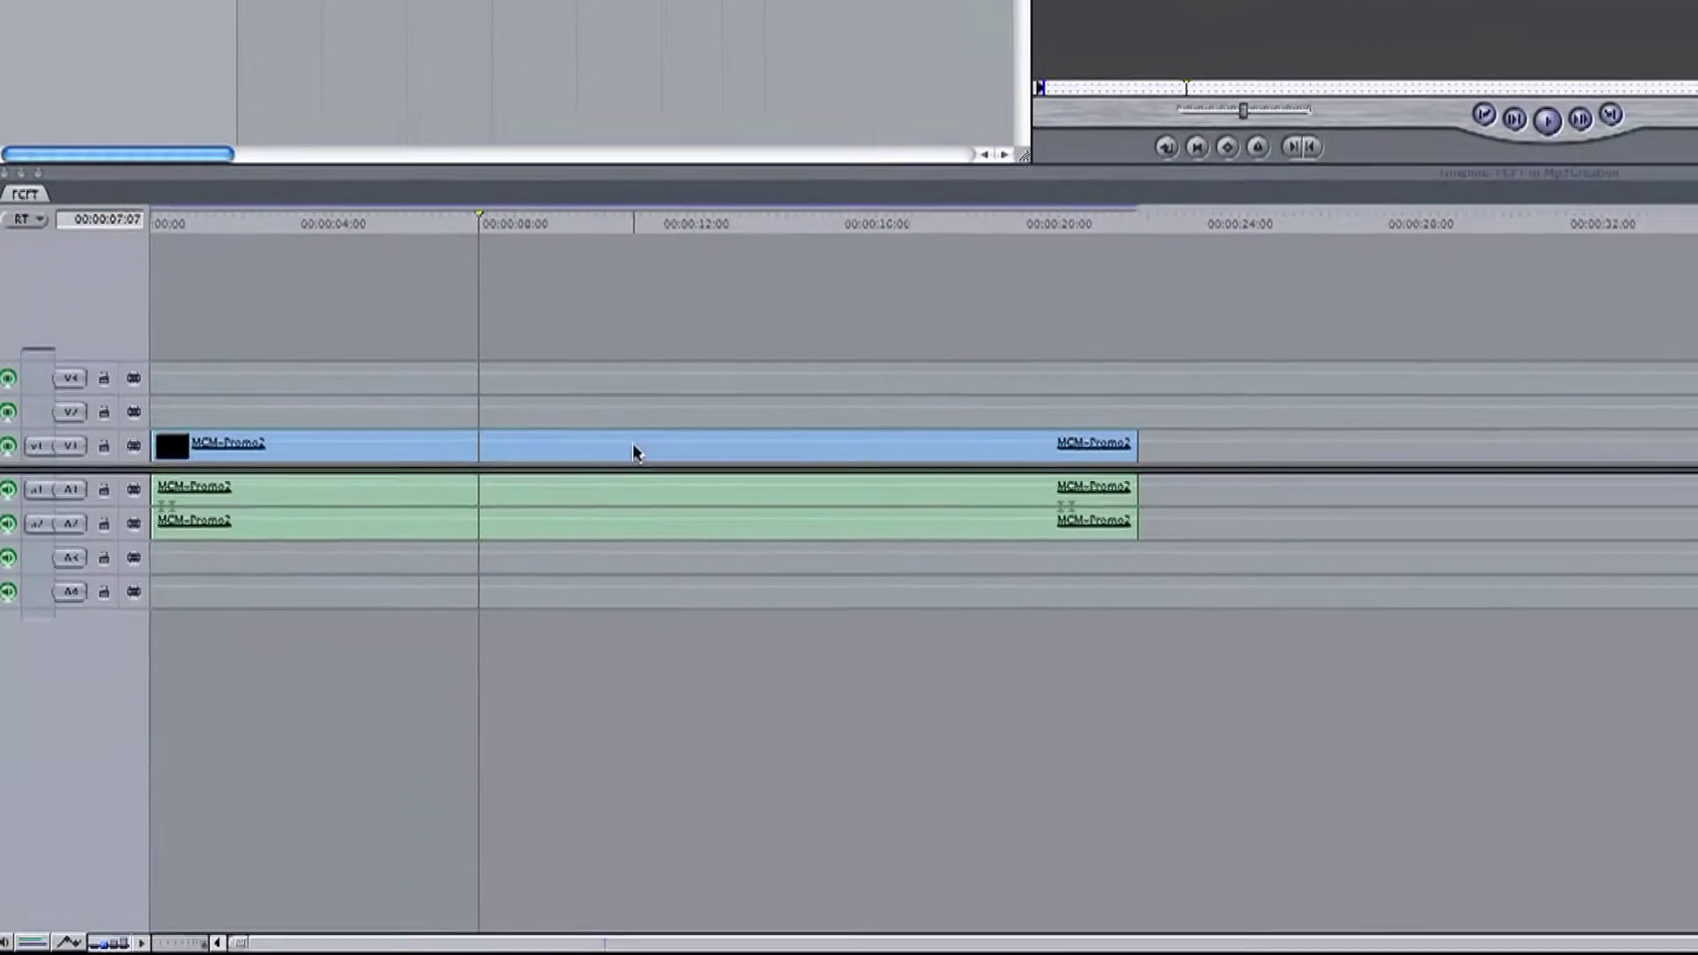
pyautogui.moveTo(573, 502); pyautogui.dragTo(716, 463)
pyautogui.moveTo(619, 344); pyautogui.dragTo(296, 474)
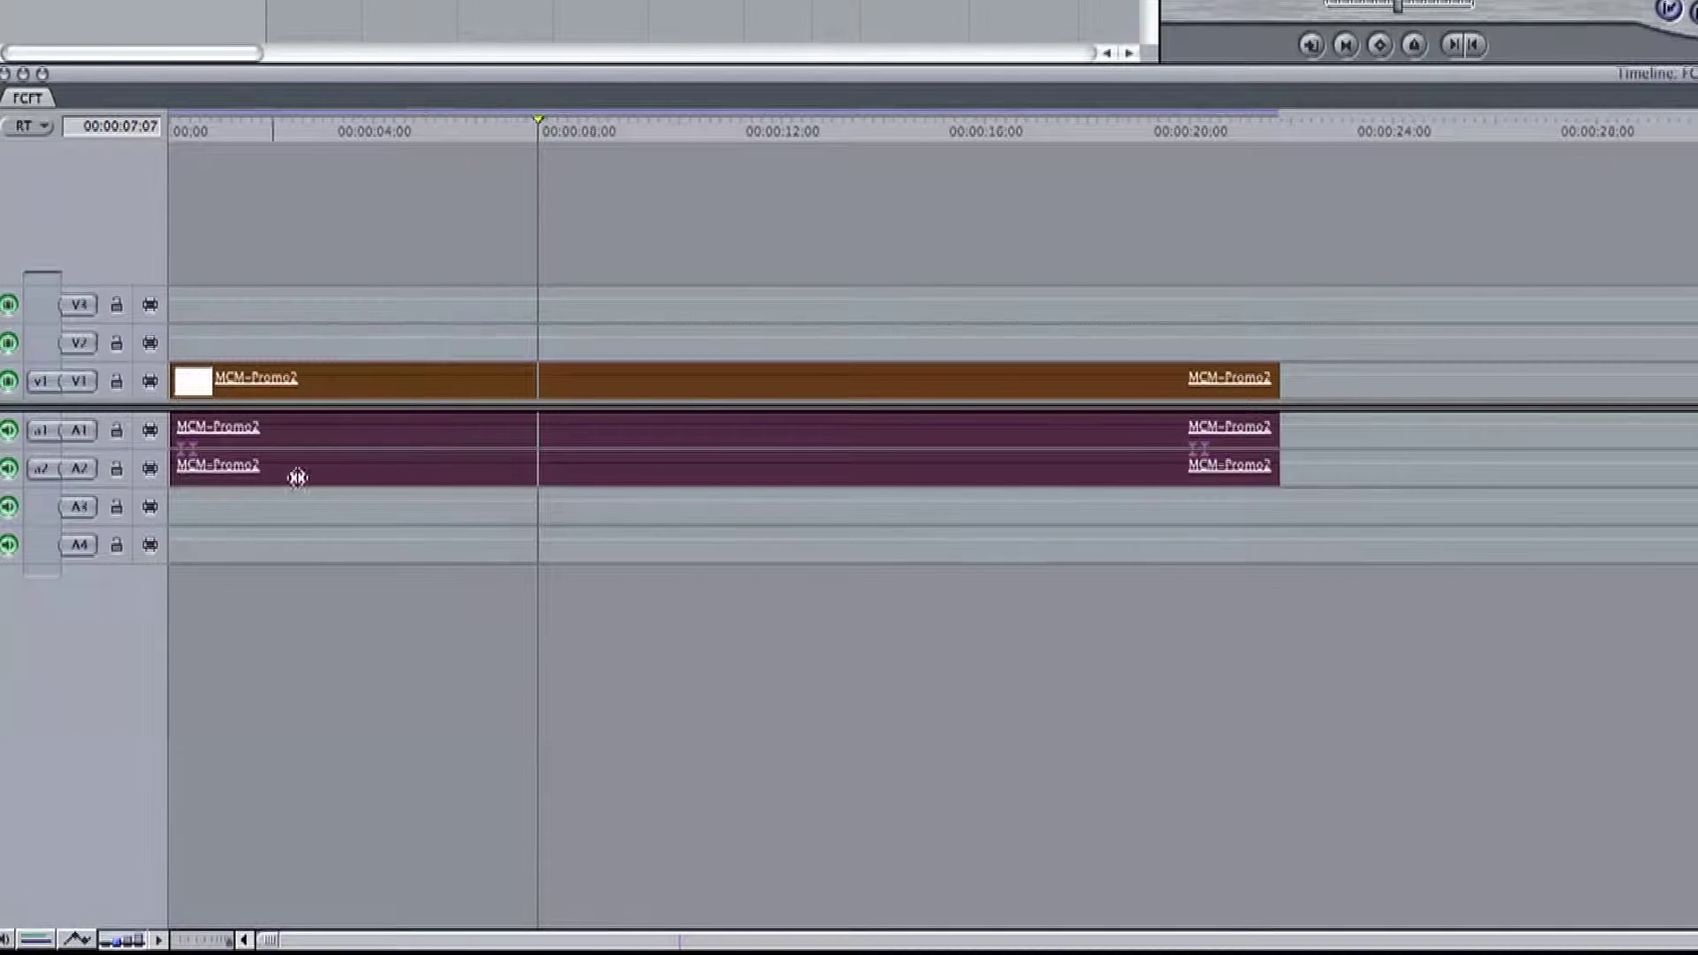
pyautogui.click(621, 351)
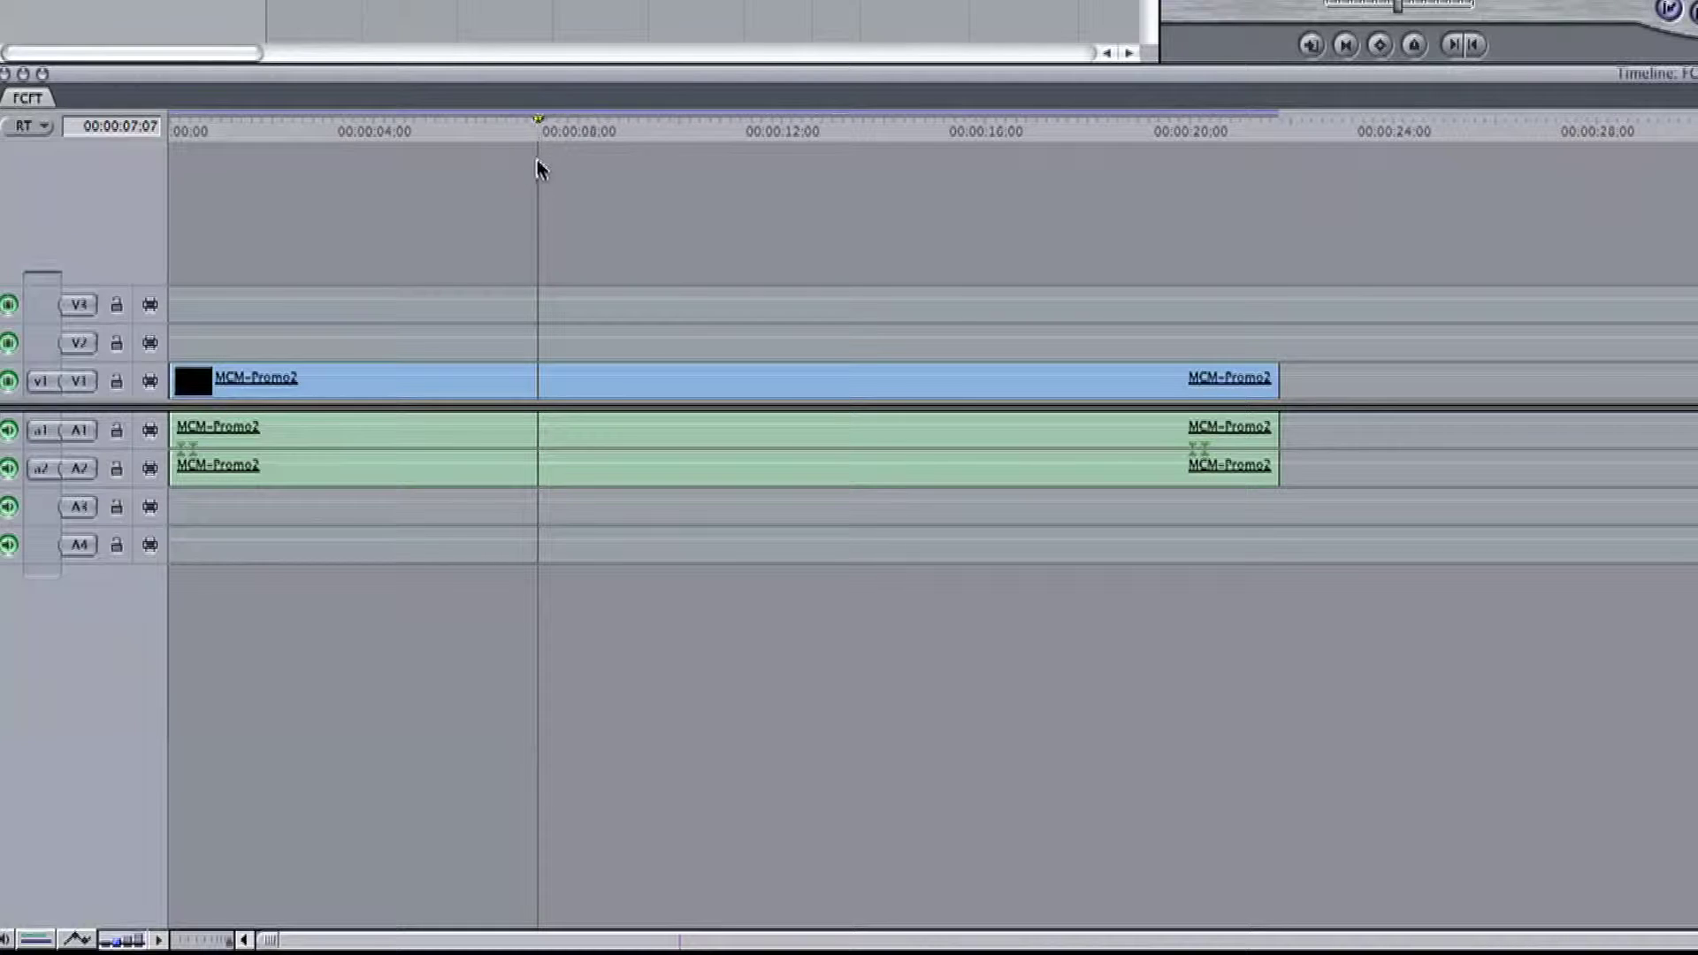
pyautogui.moveTo(543, 131); pyautogui.dragTo(591, 131)
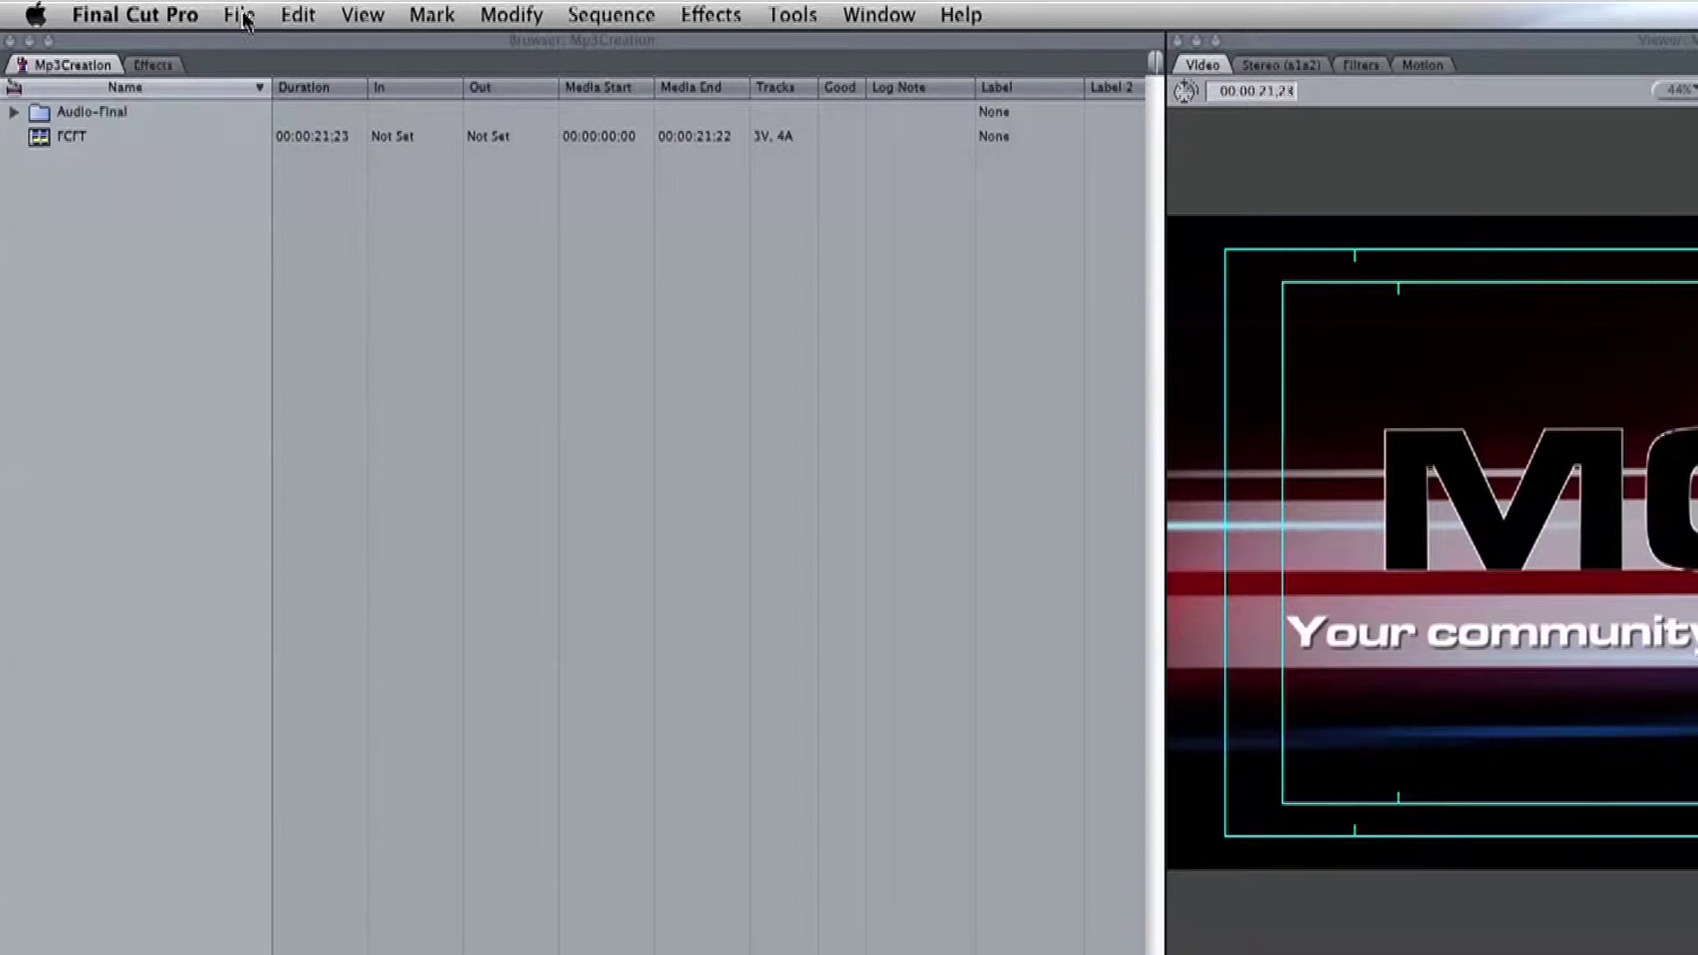
# Export the sequence as a QuickTime movie named FCFT-Audio, Audio Only, saved to the Desktop
pyautogui.click(240, 15)
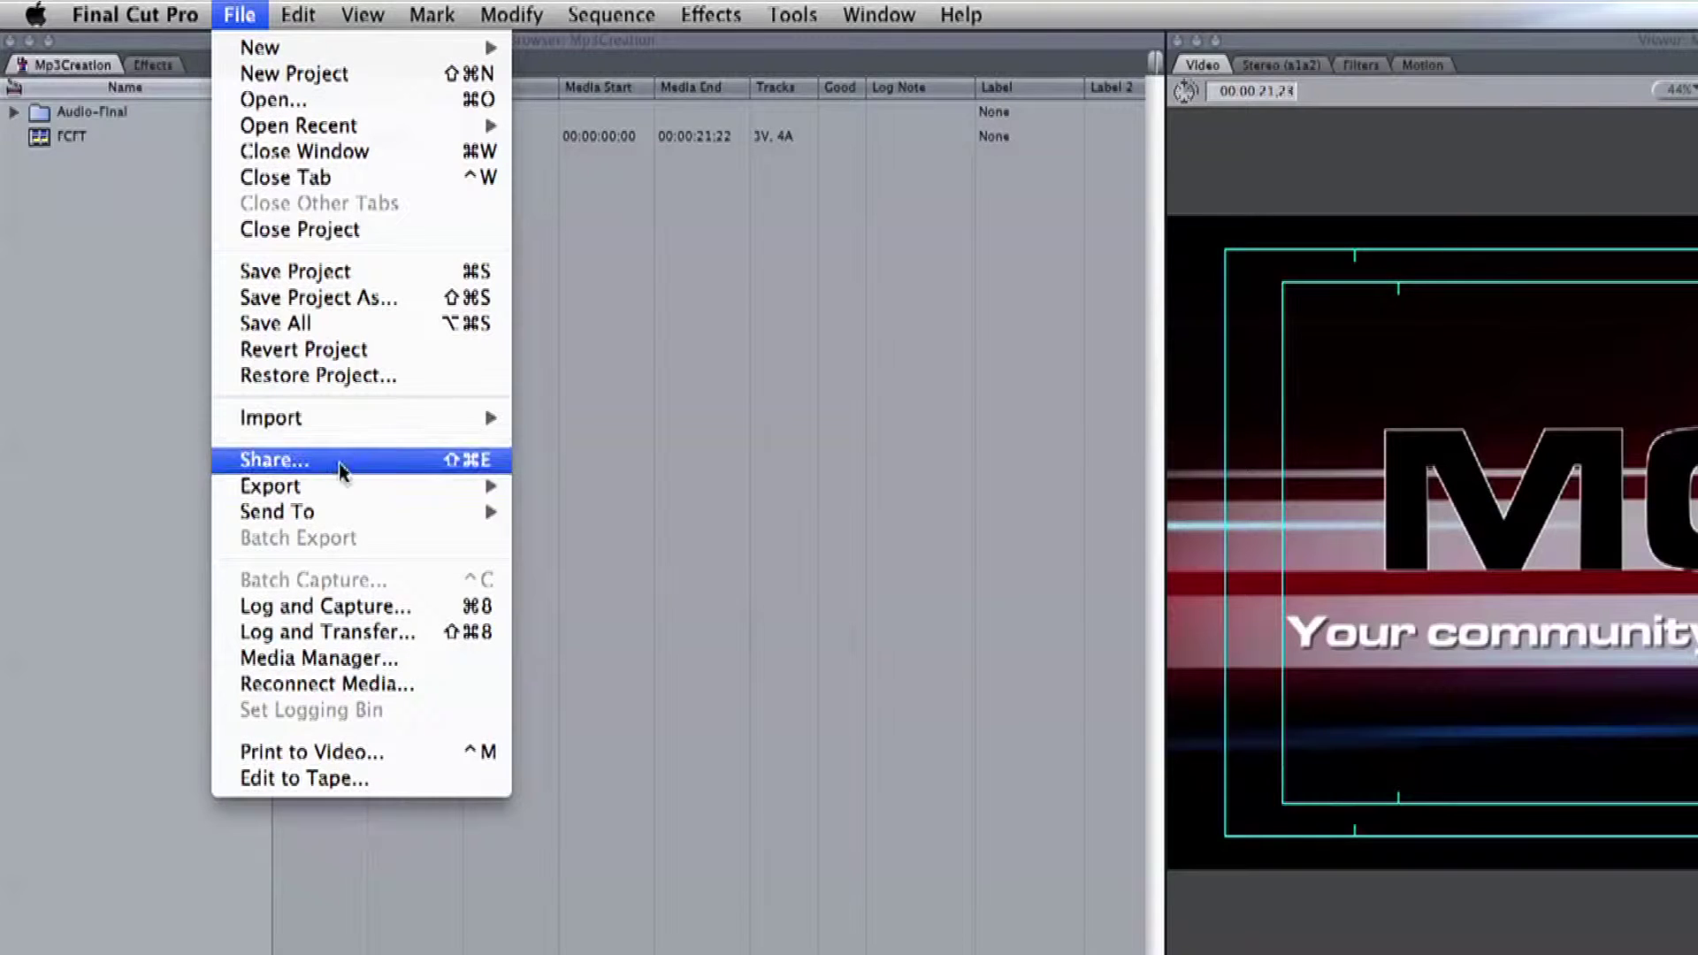
pyautogui.moveTo(405, 485)
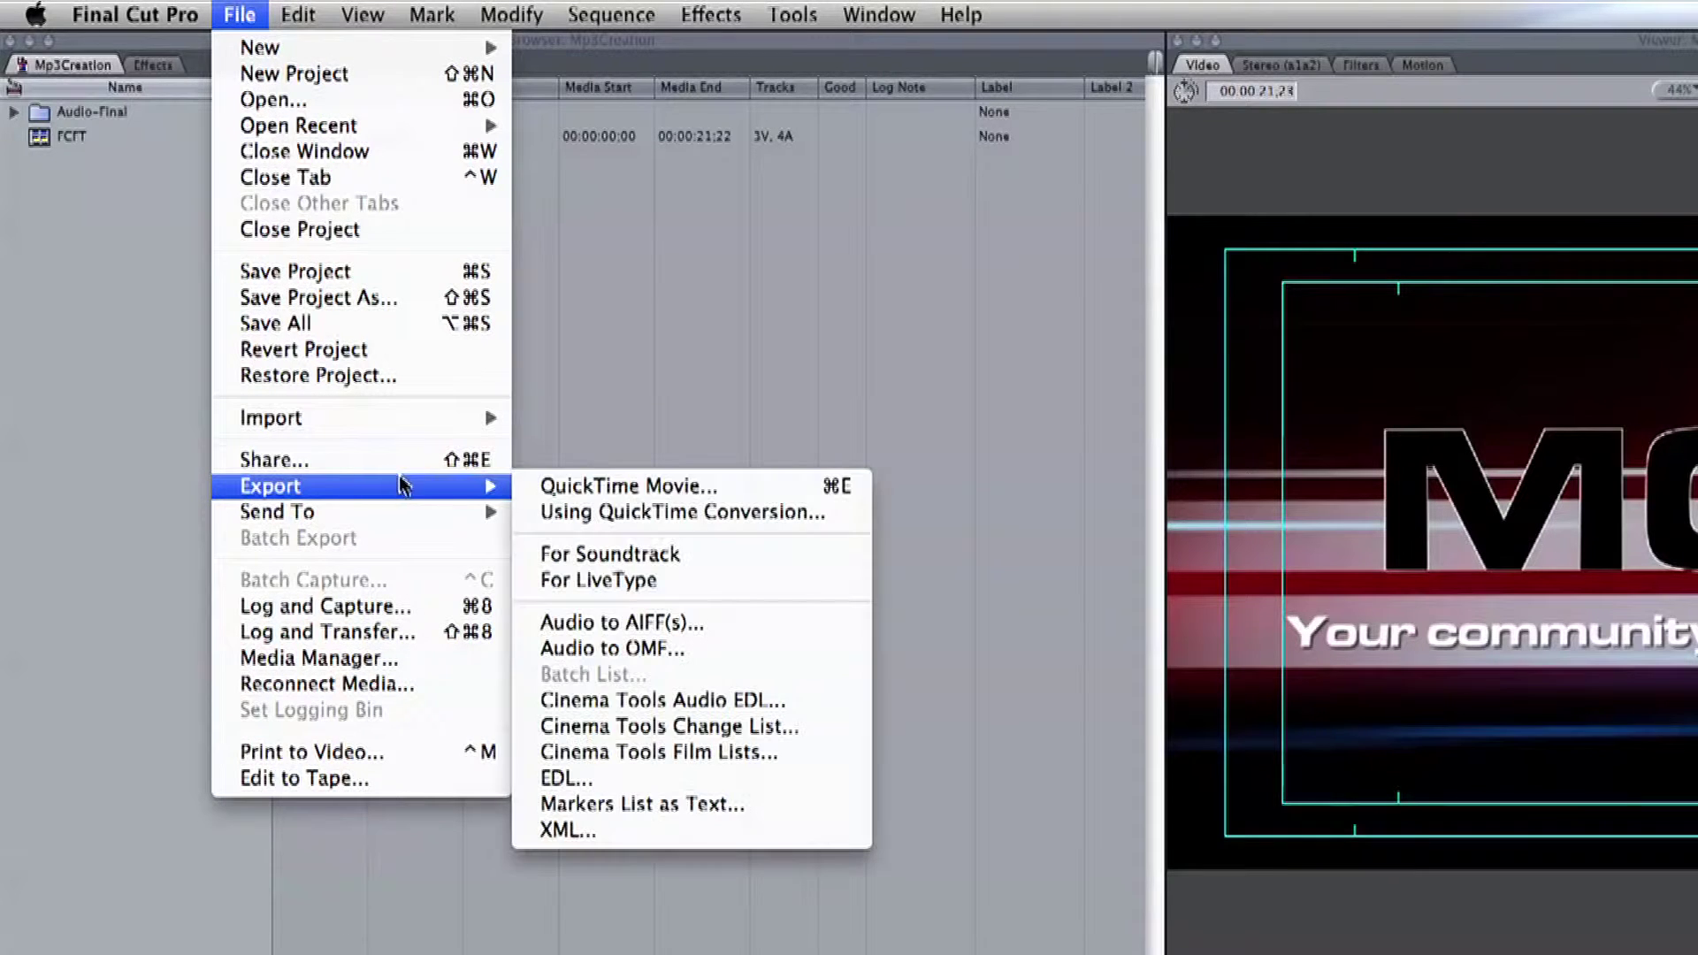
pyautogui.click(605, 485)
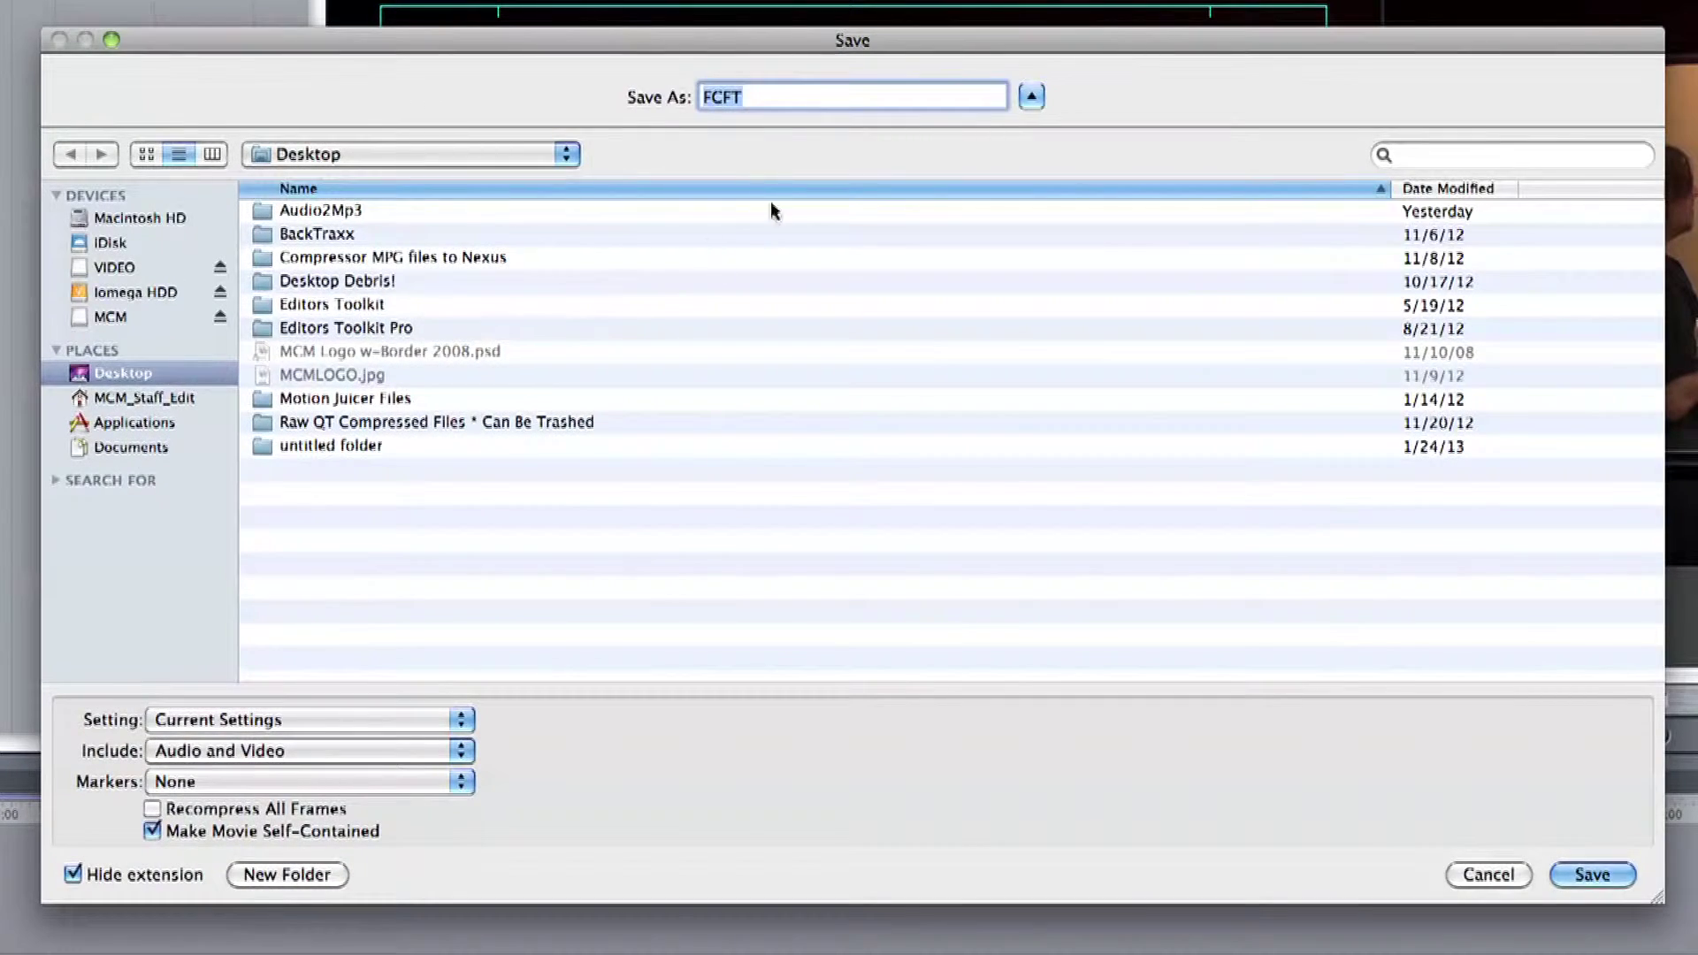
pyautogui.write('FCFT-Audio')
pyautogui.click(281, 762)
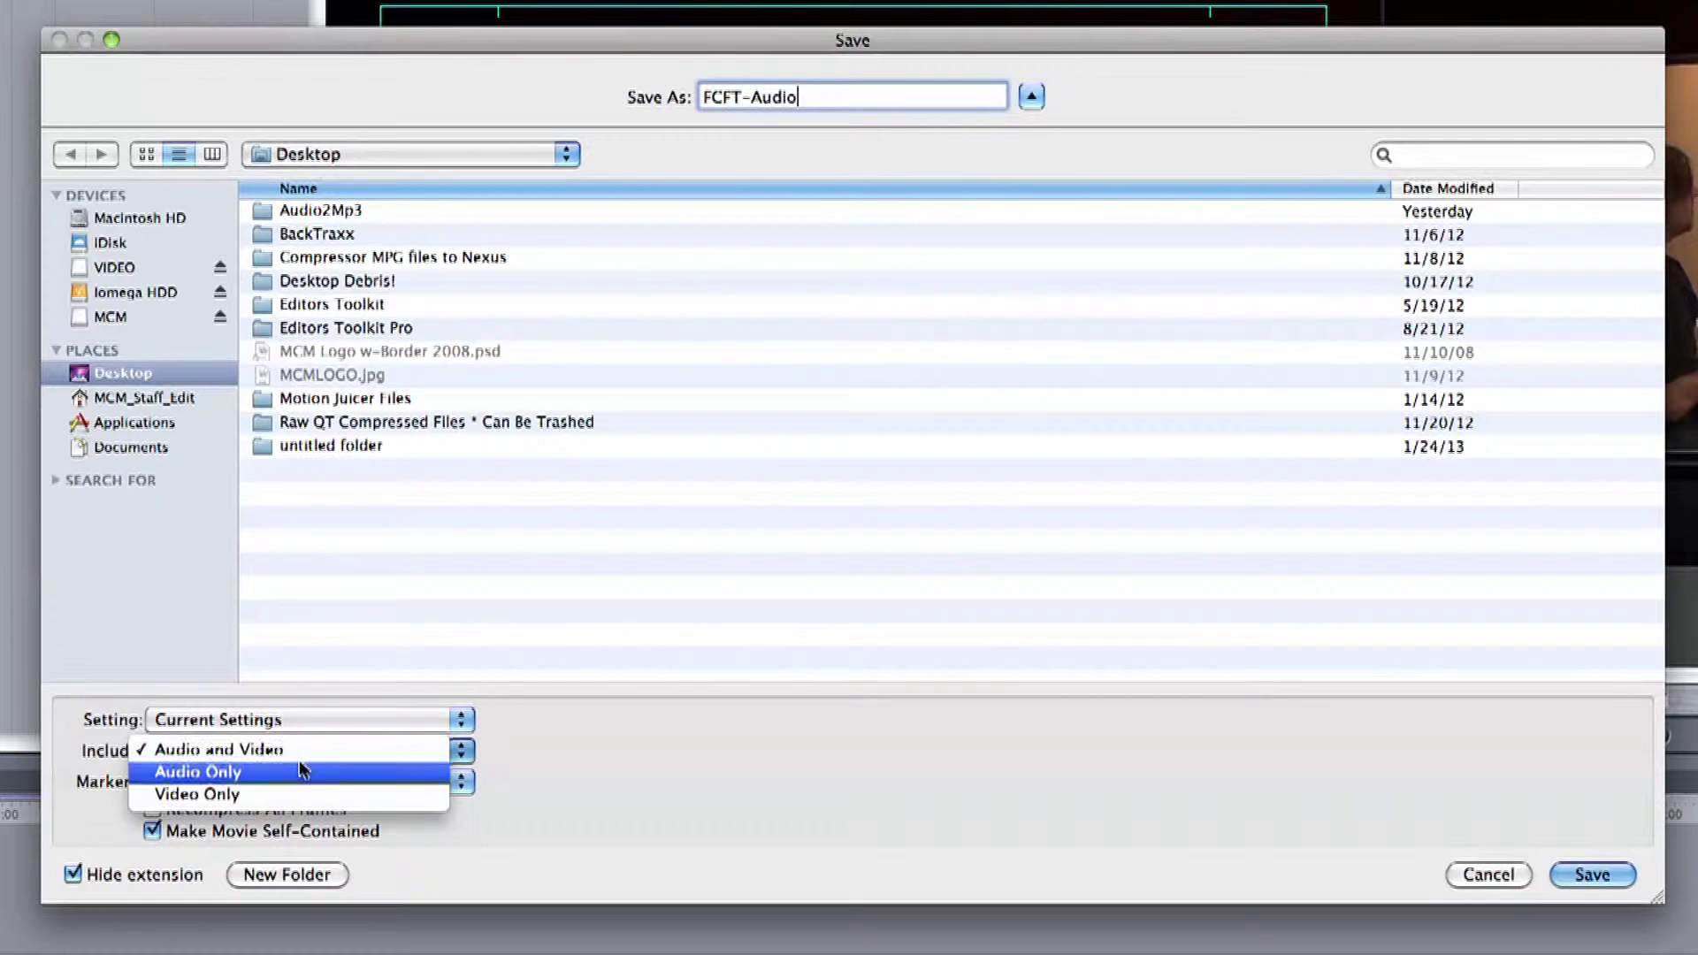
pyautogui.click(285, 772)
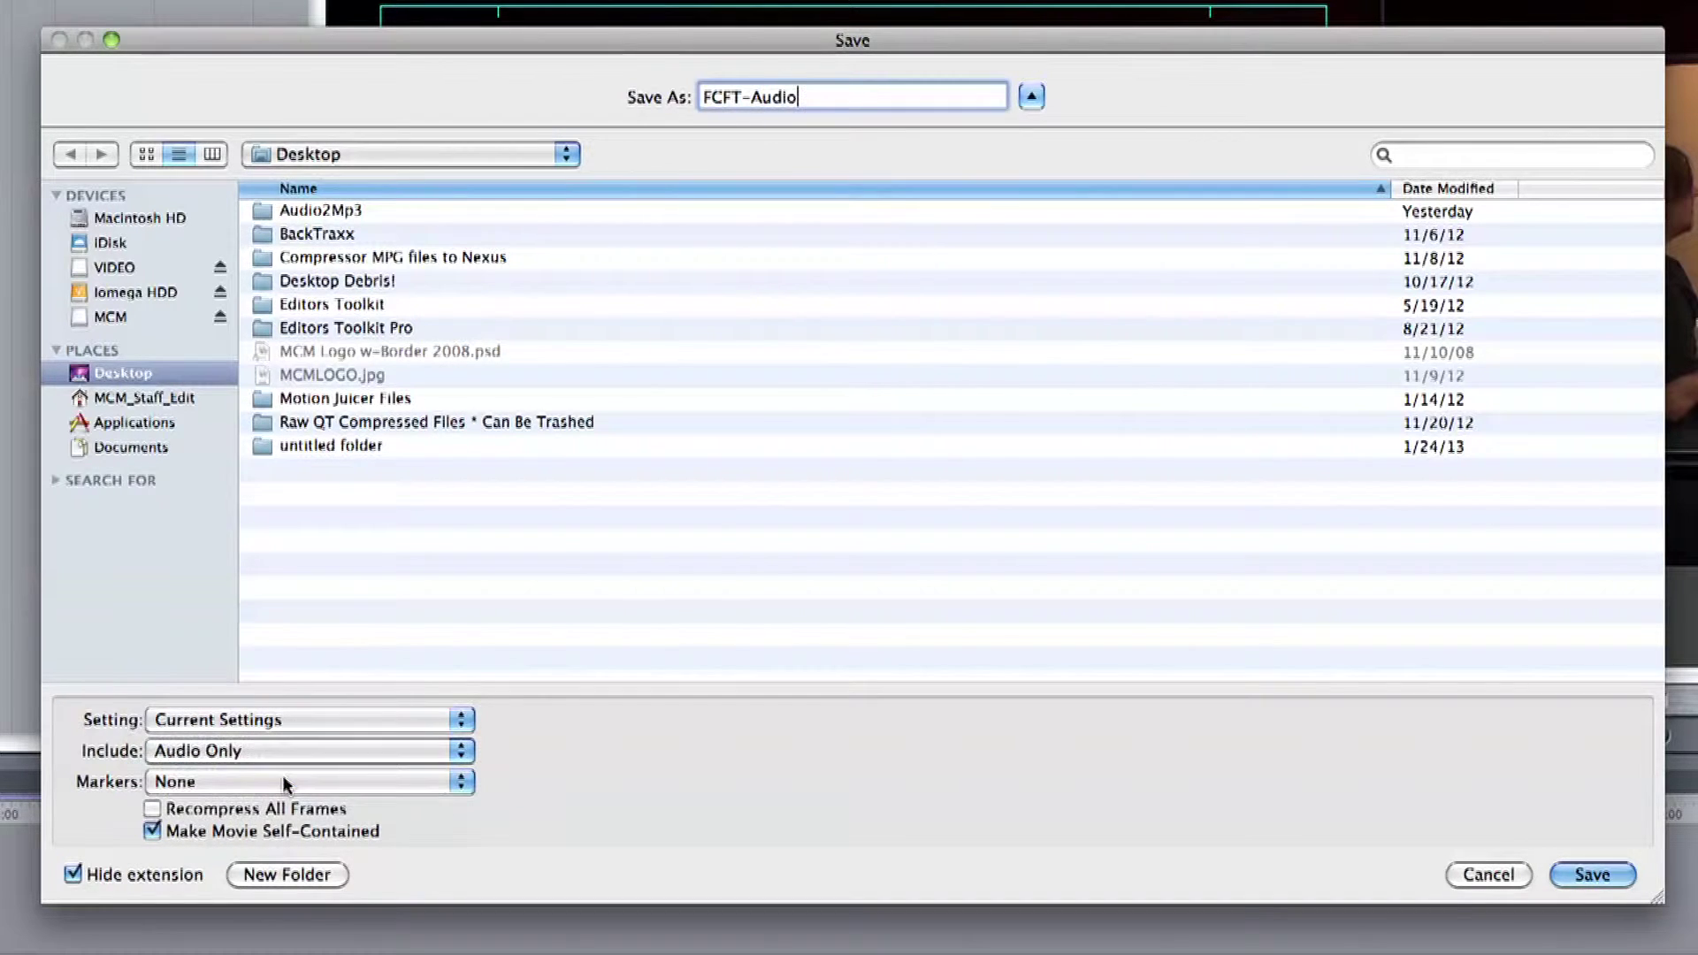
pyautogui.click(114, 379)
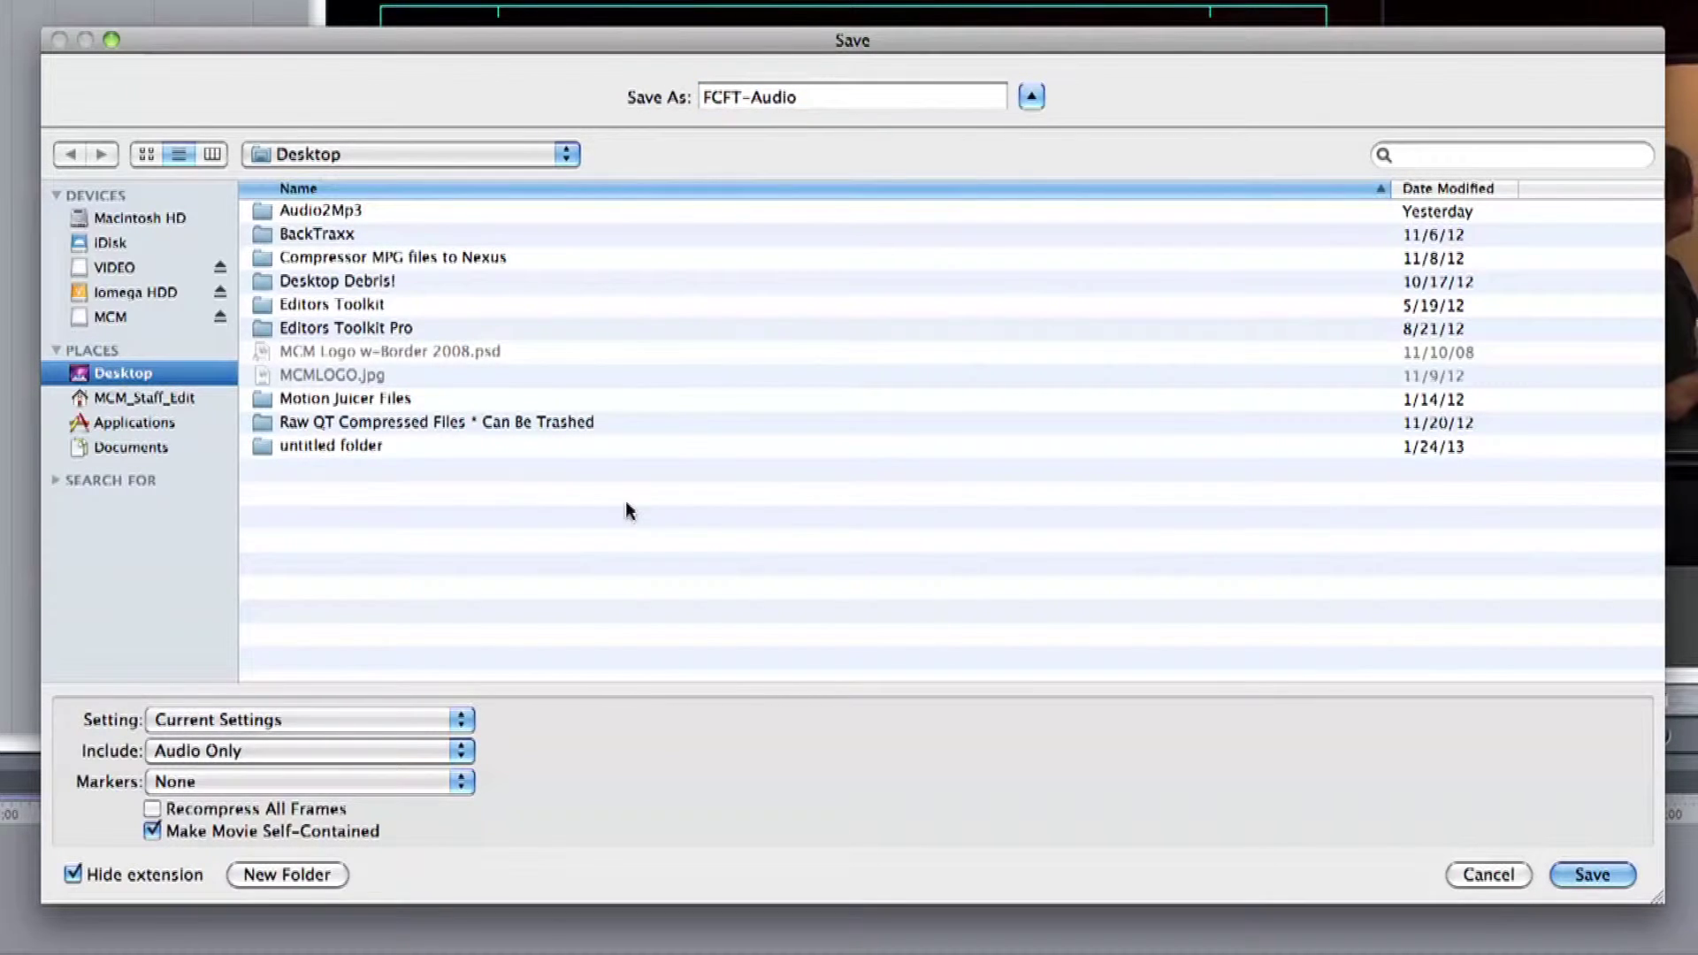
pyautogui.click(1586, 876)
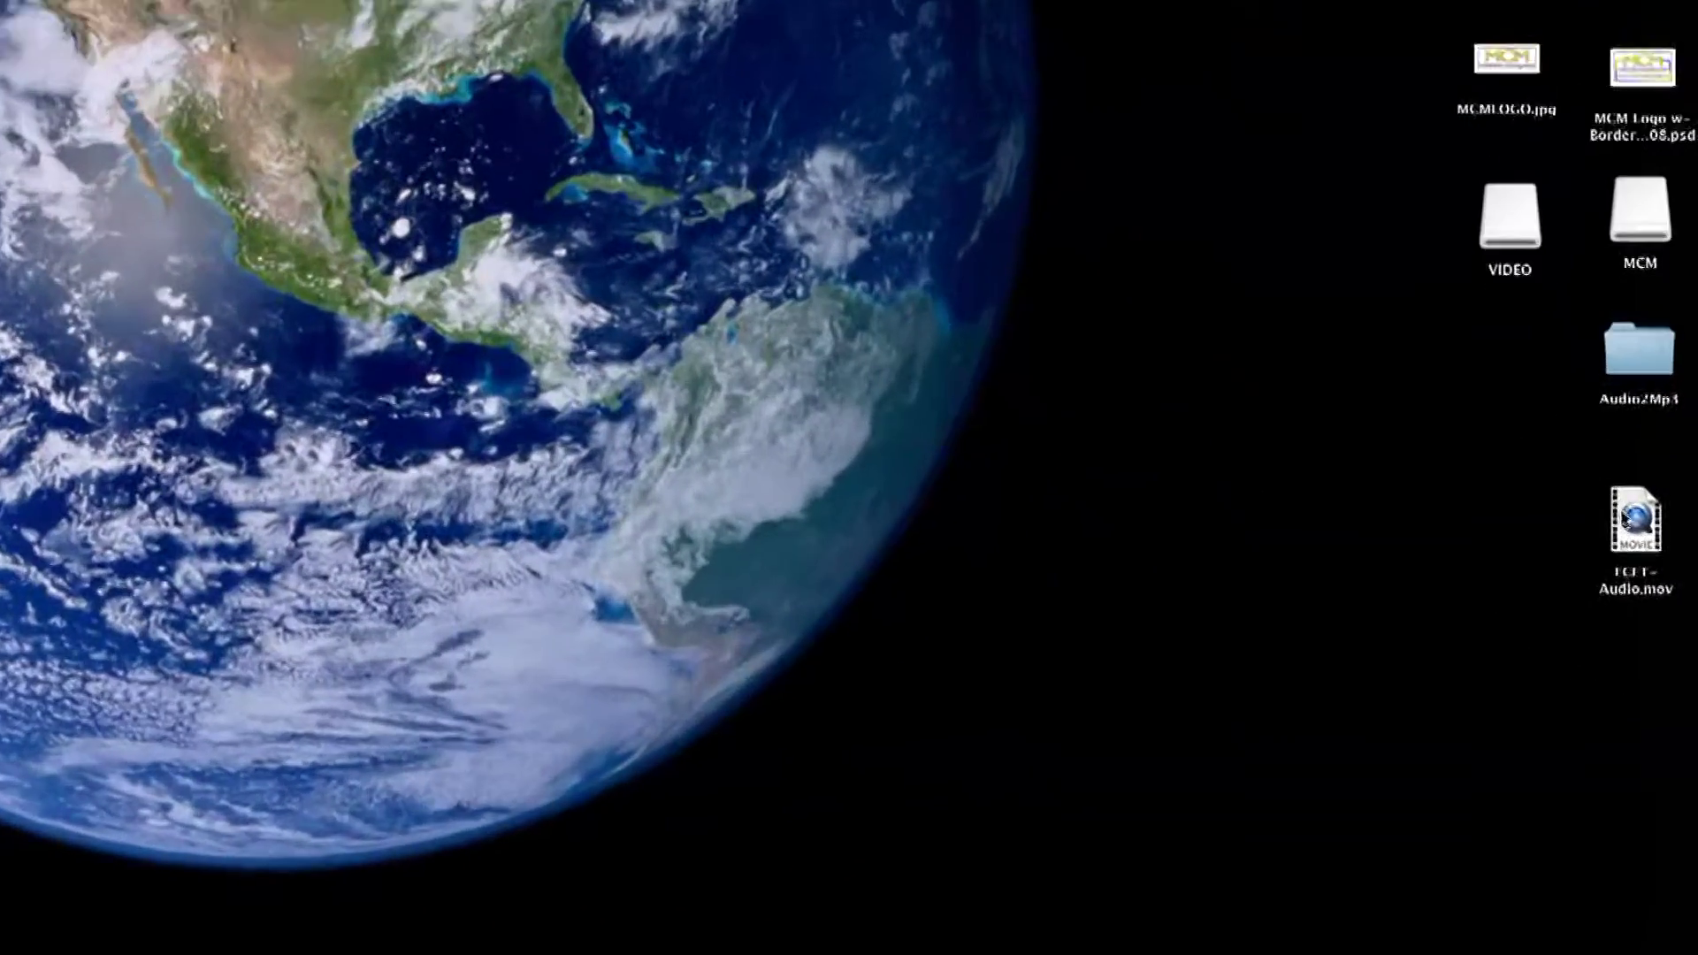
# Move FCFT-Audio.mov into open desktop space and open it with iTunes
pyautogui.moveTo(1662, 699); pyautogui.dragTo(1354, 660)
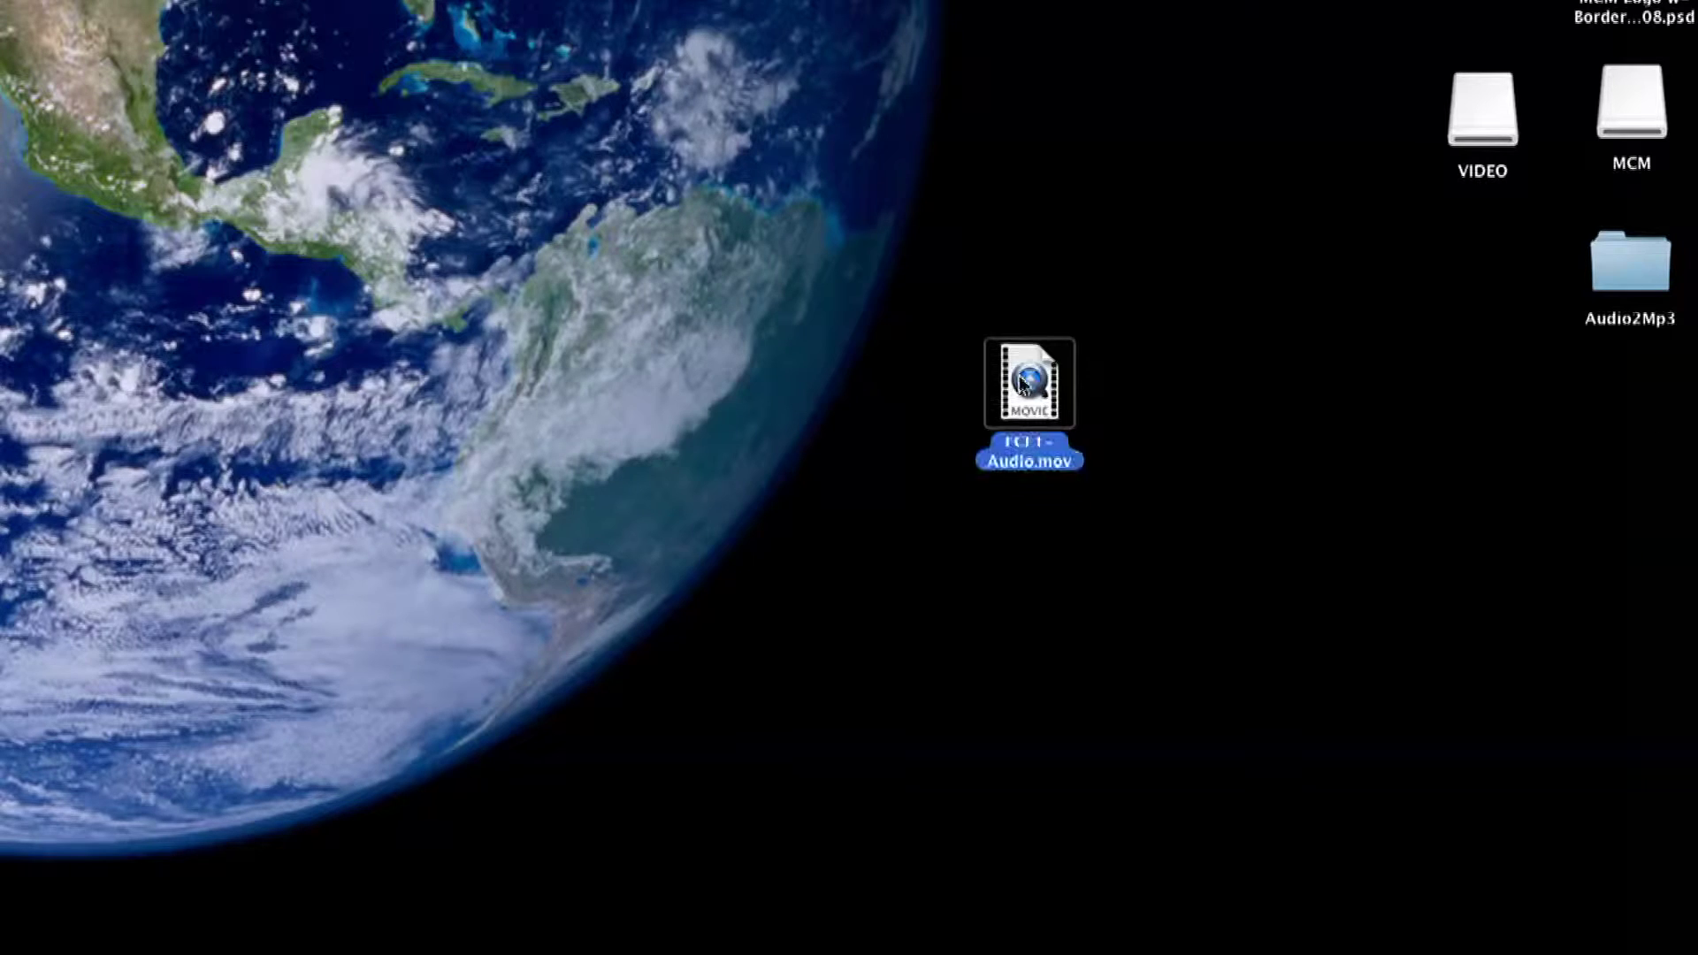
pyautogui.moveTo(1213, 315); pyautogui.dragTo(973, 522)
pyautogui.rightClick(1018, 398)
pyautogui.moveTo(1057, 427)
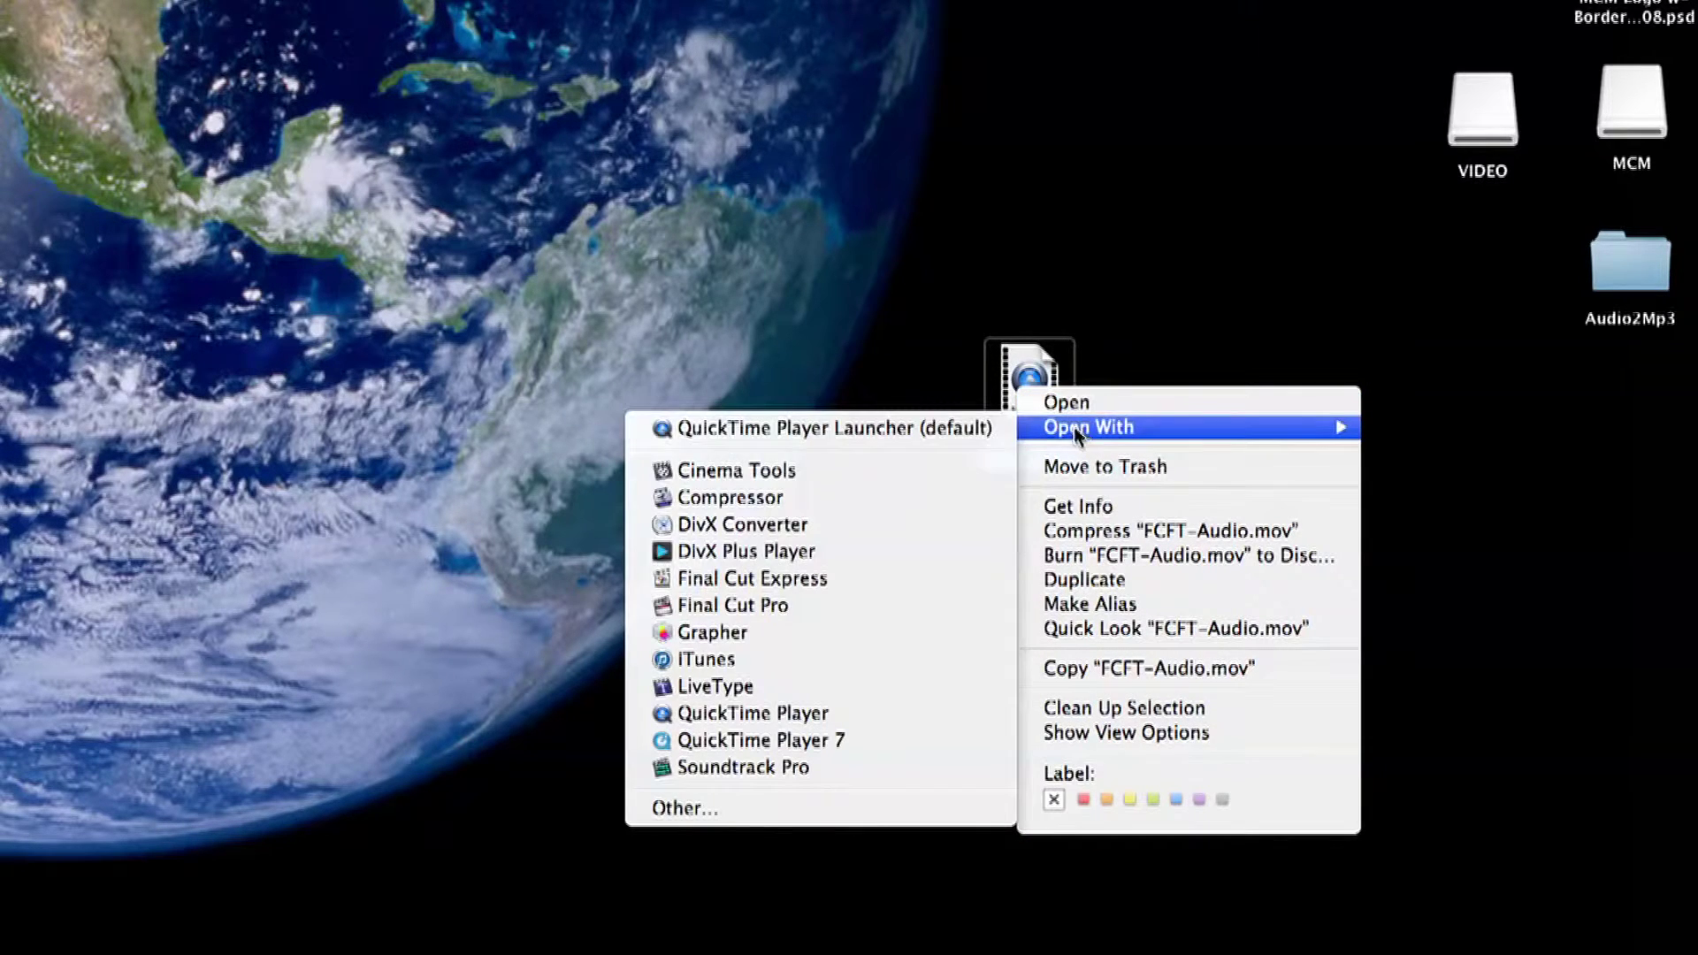
pyautogui.click(731, 661)
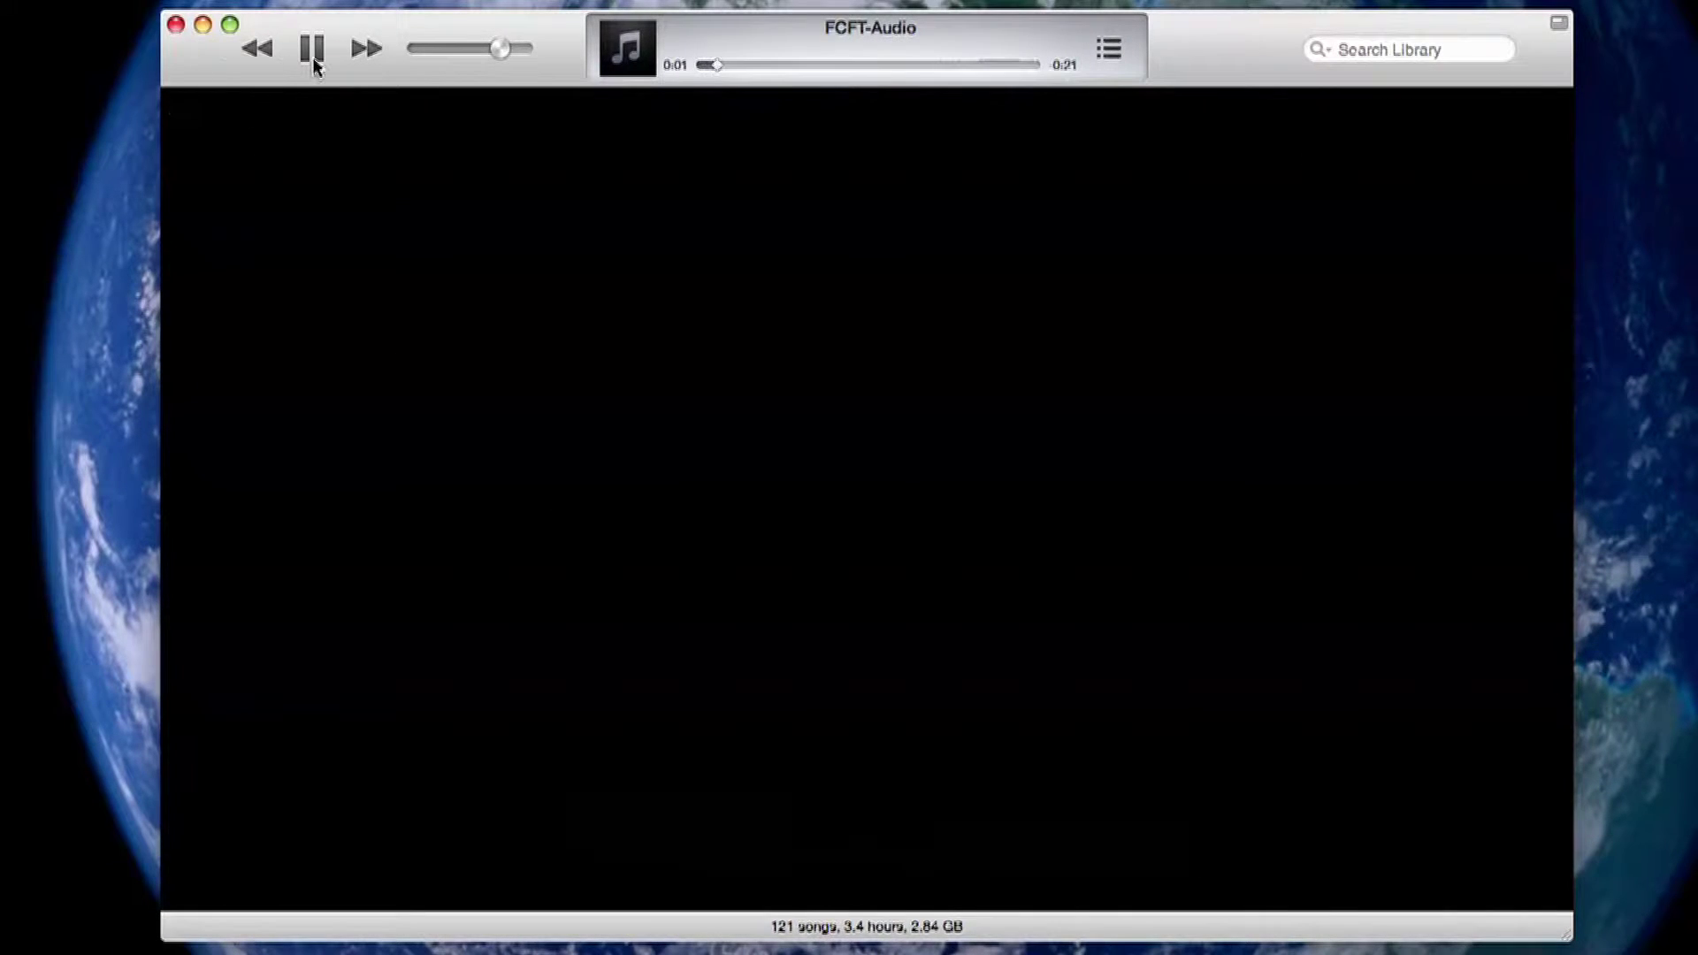
# Pause FCFT-Audio and return from the now-playing view to the 121-song Music list
pyautogui.click(315, 60)
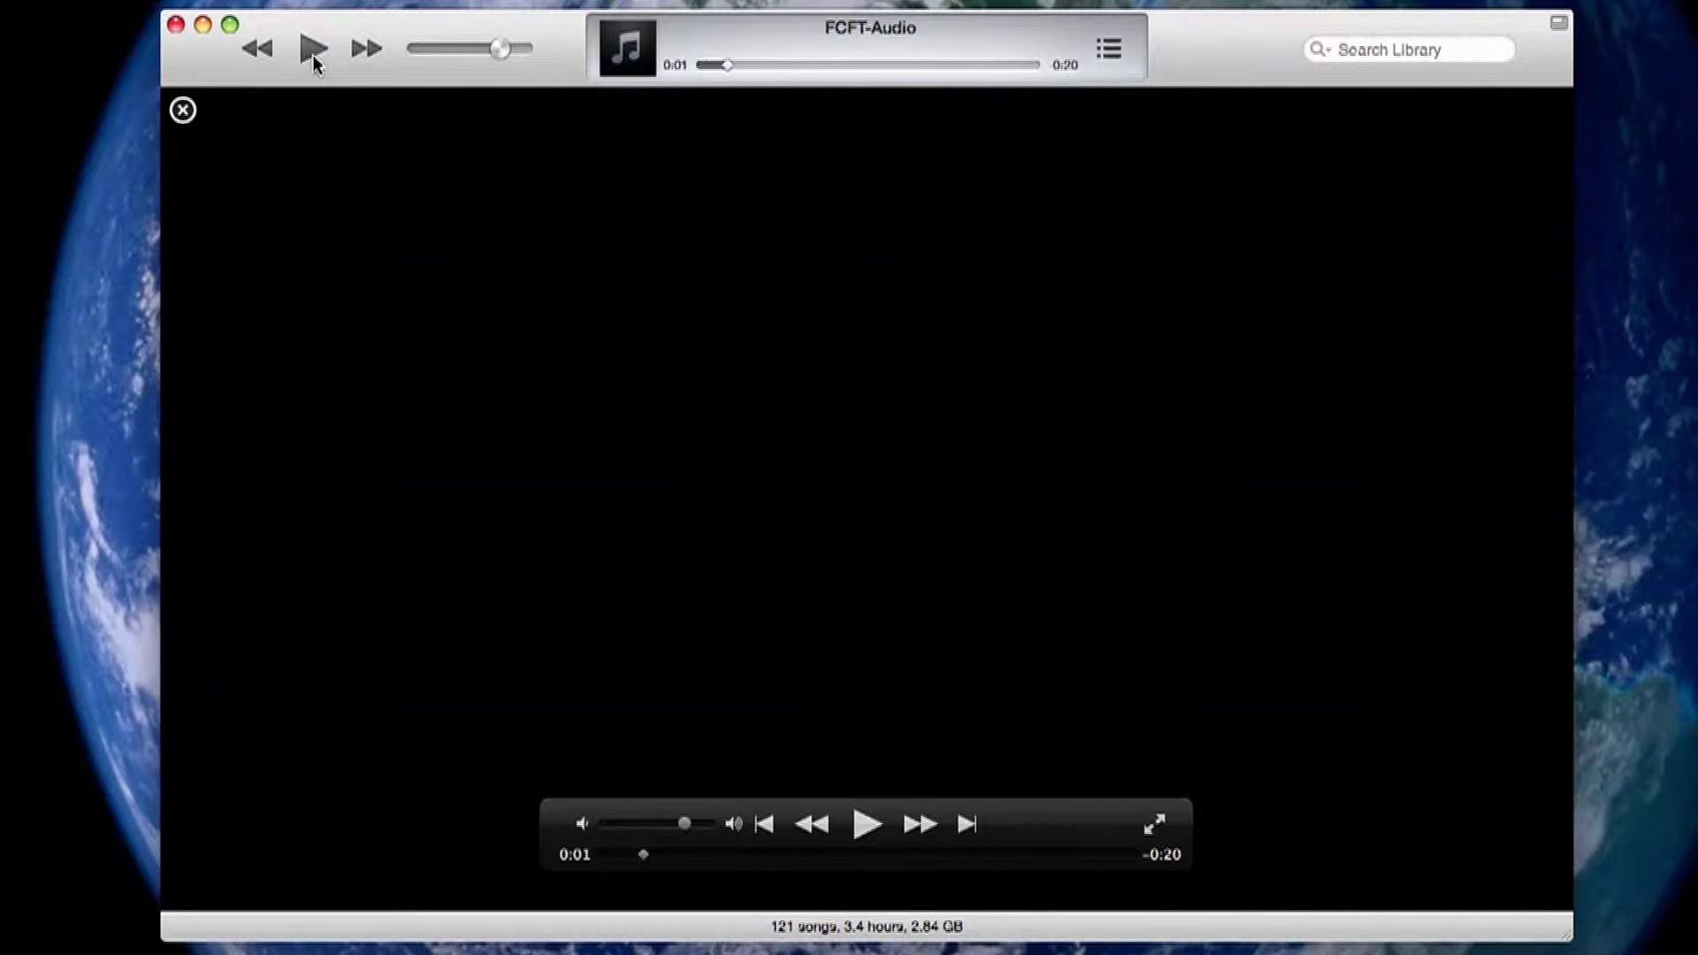
pyautogui.click(182, 110)
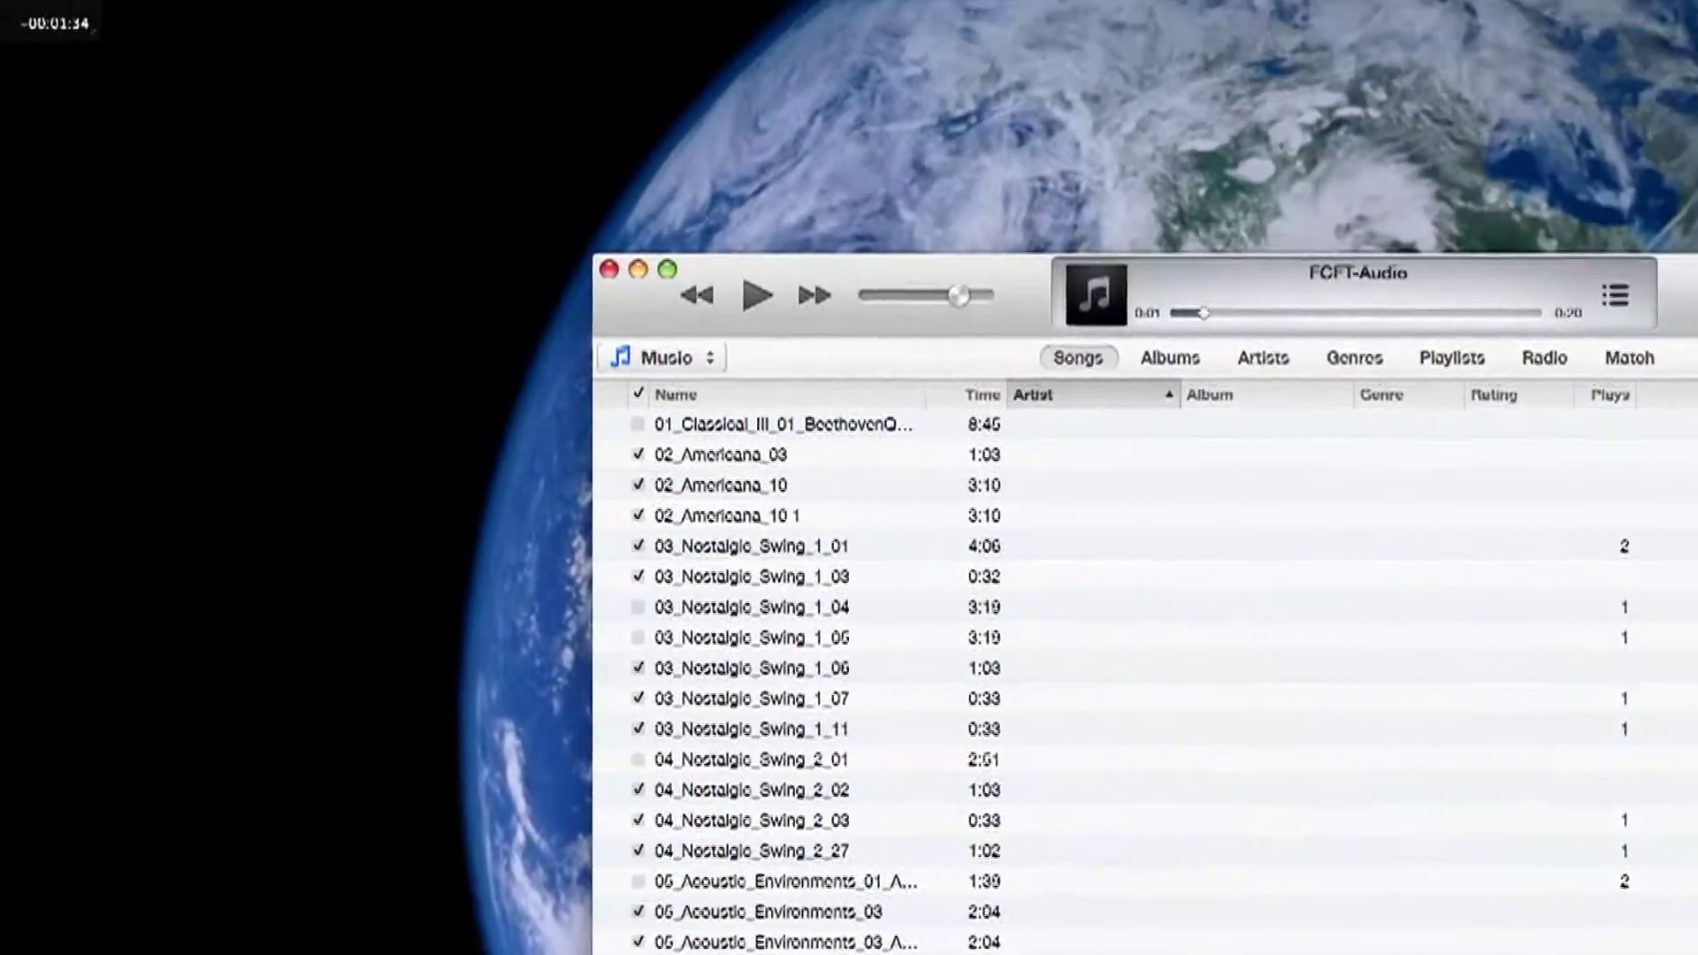
pyautogui.click(113, 21)
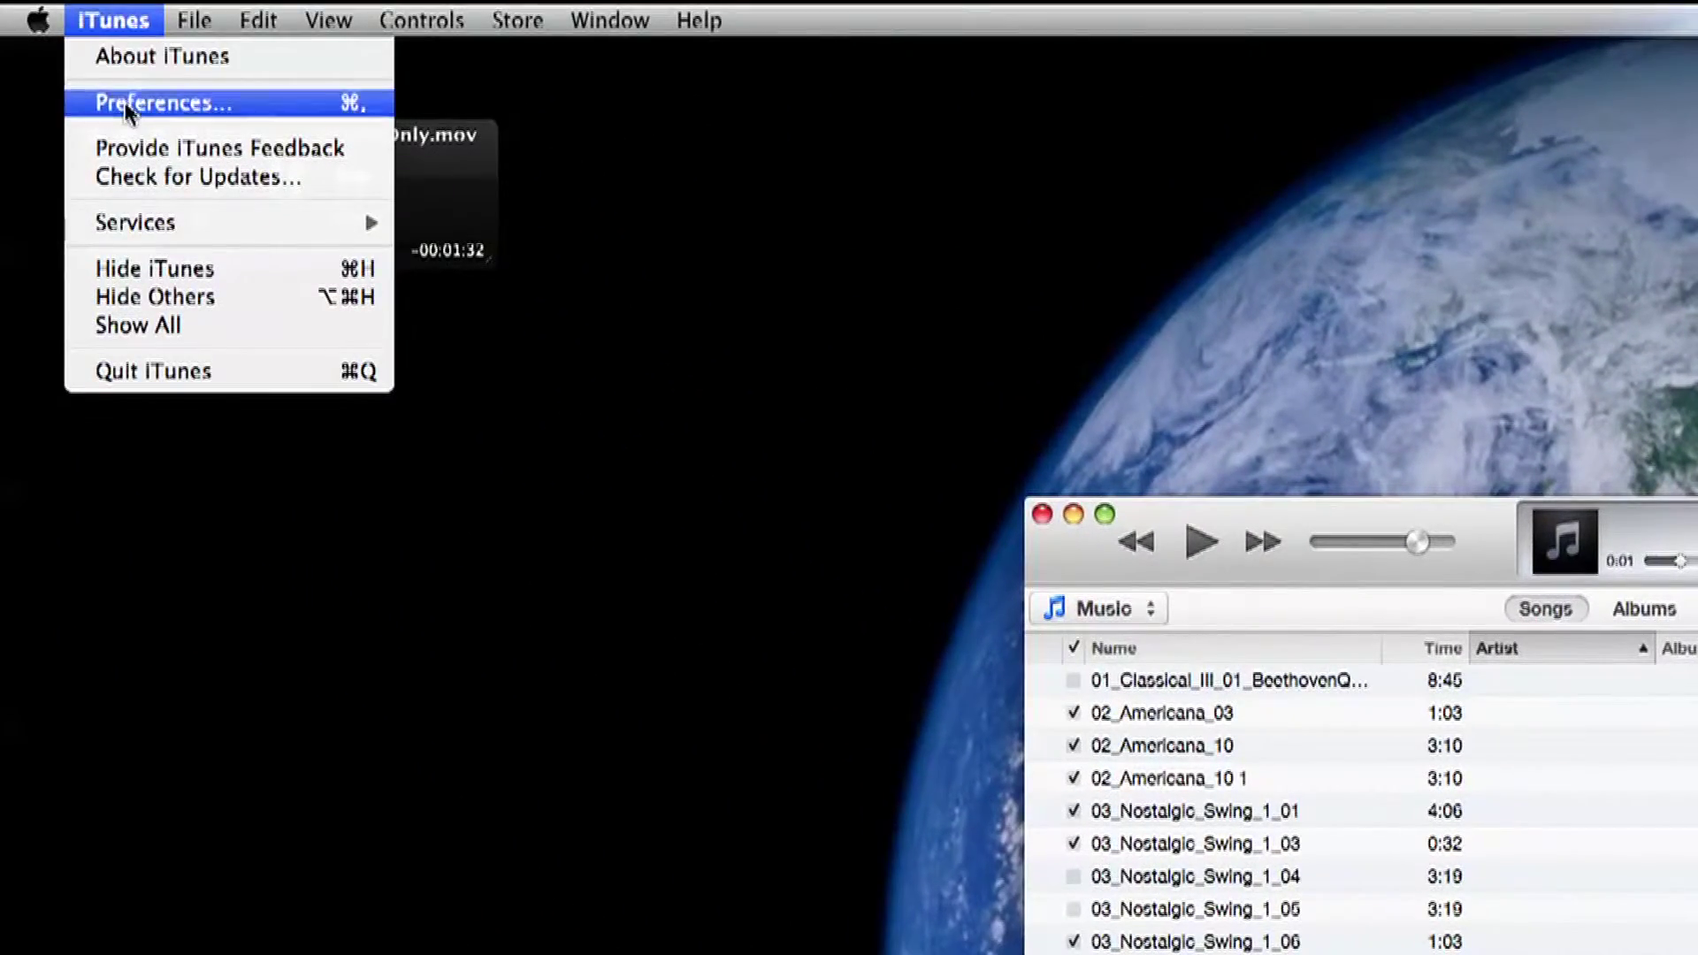
# In Import Settings, try WAV, AIFF and AAC, settle on MP3 Encoder, and confirm preferences
pyautogui.click(129, 103)
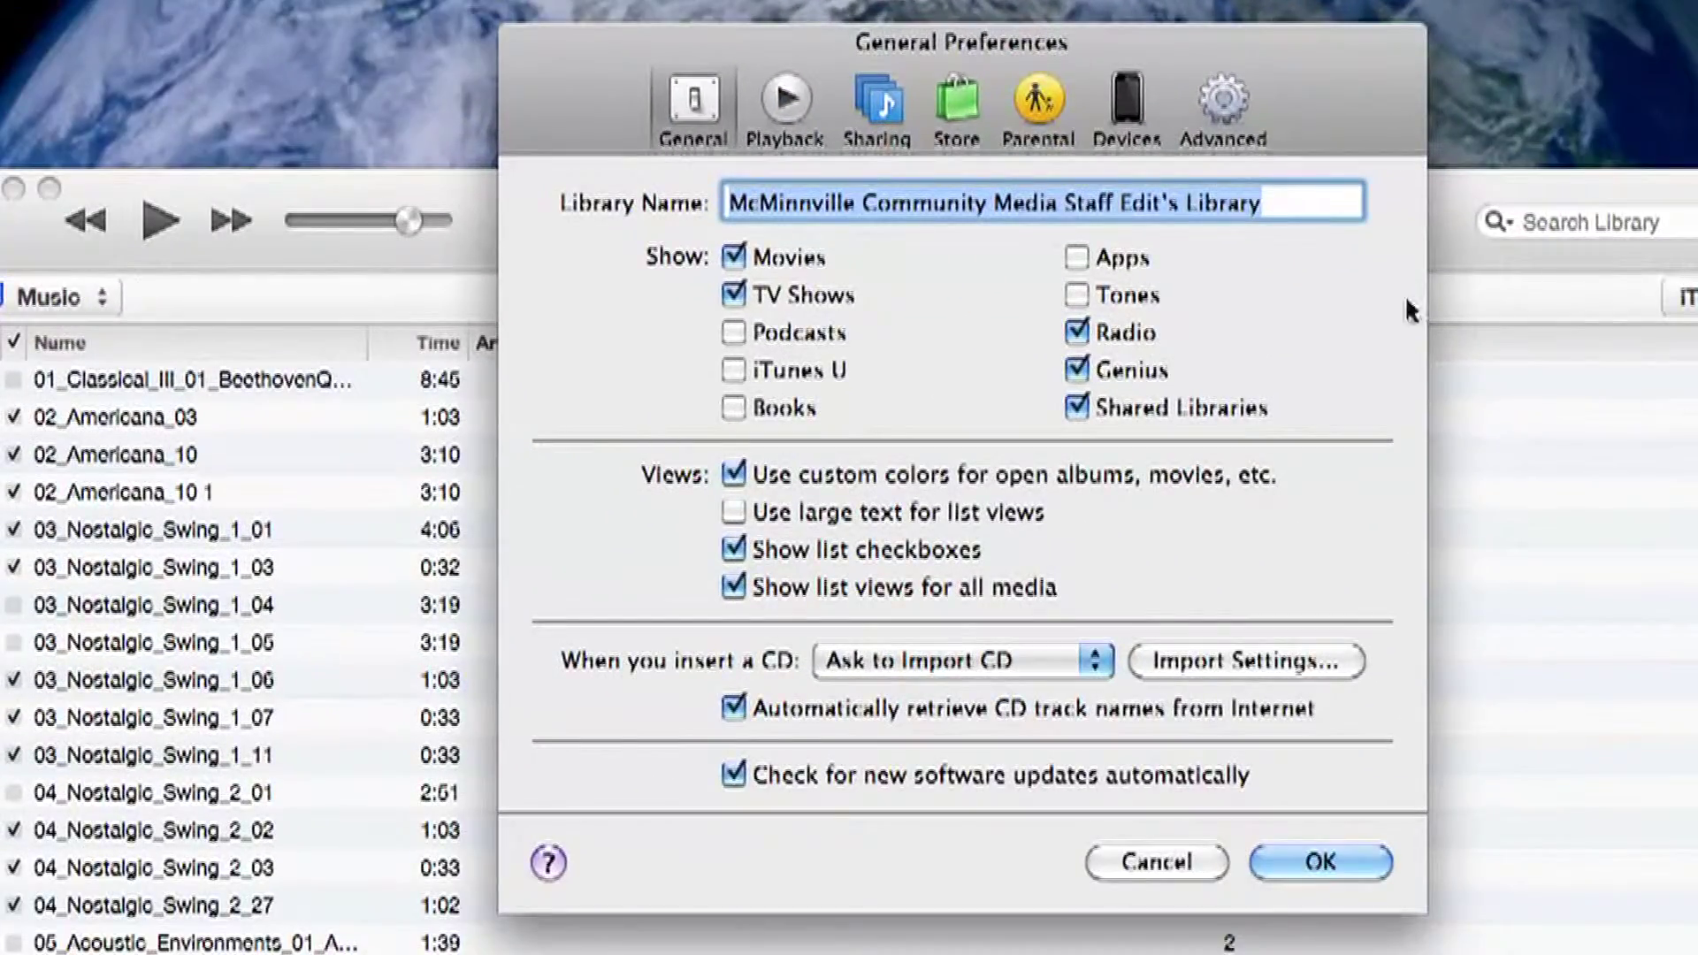
pyautogui.click(1246, 669)
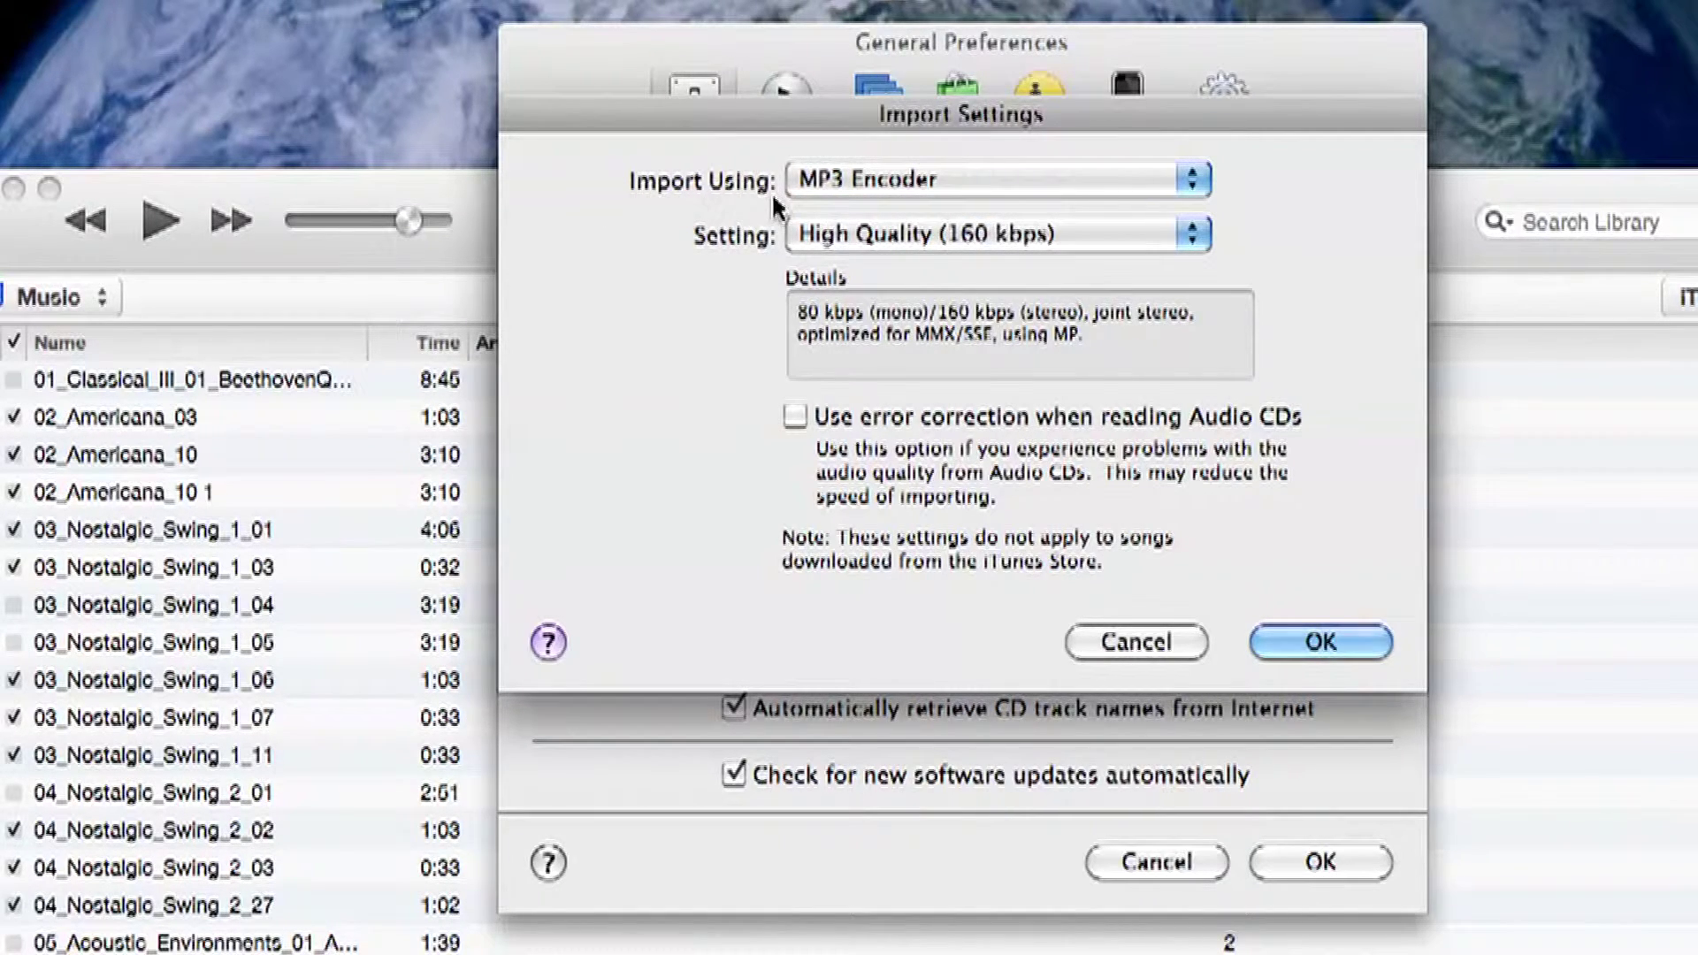
pyautogui.click(835, 178)
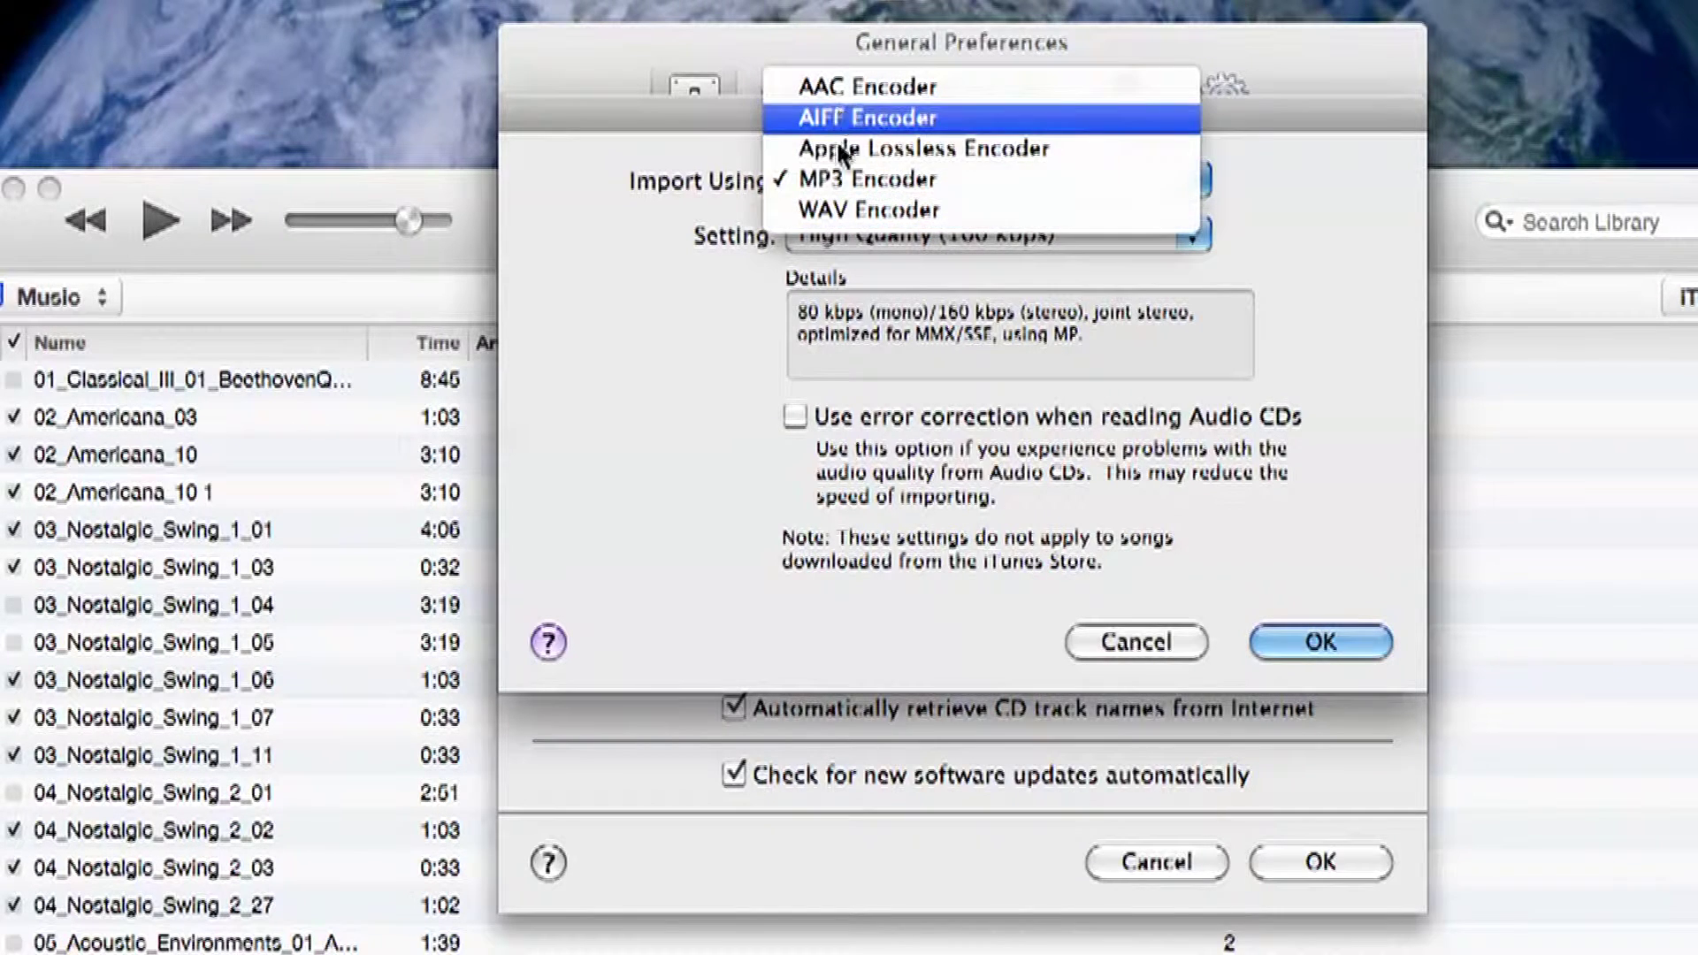
pyautogui.click(845, 212)
pyautogui.click(856, 176)
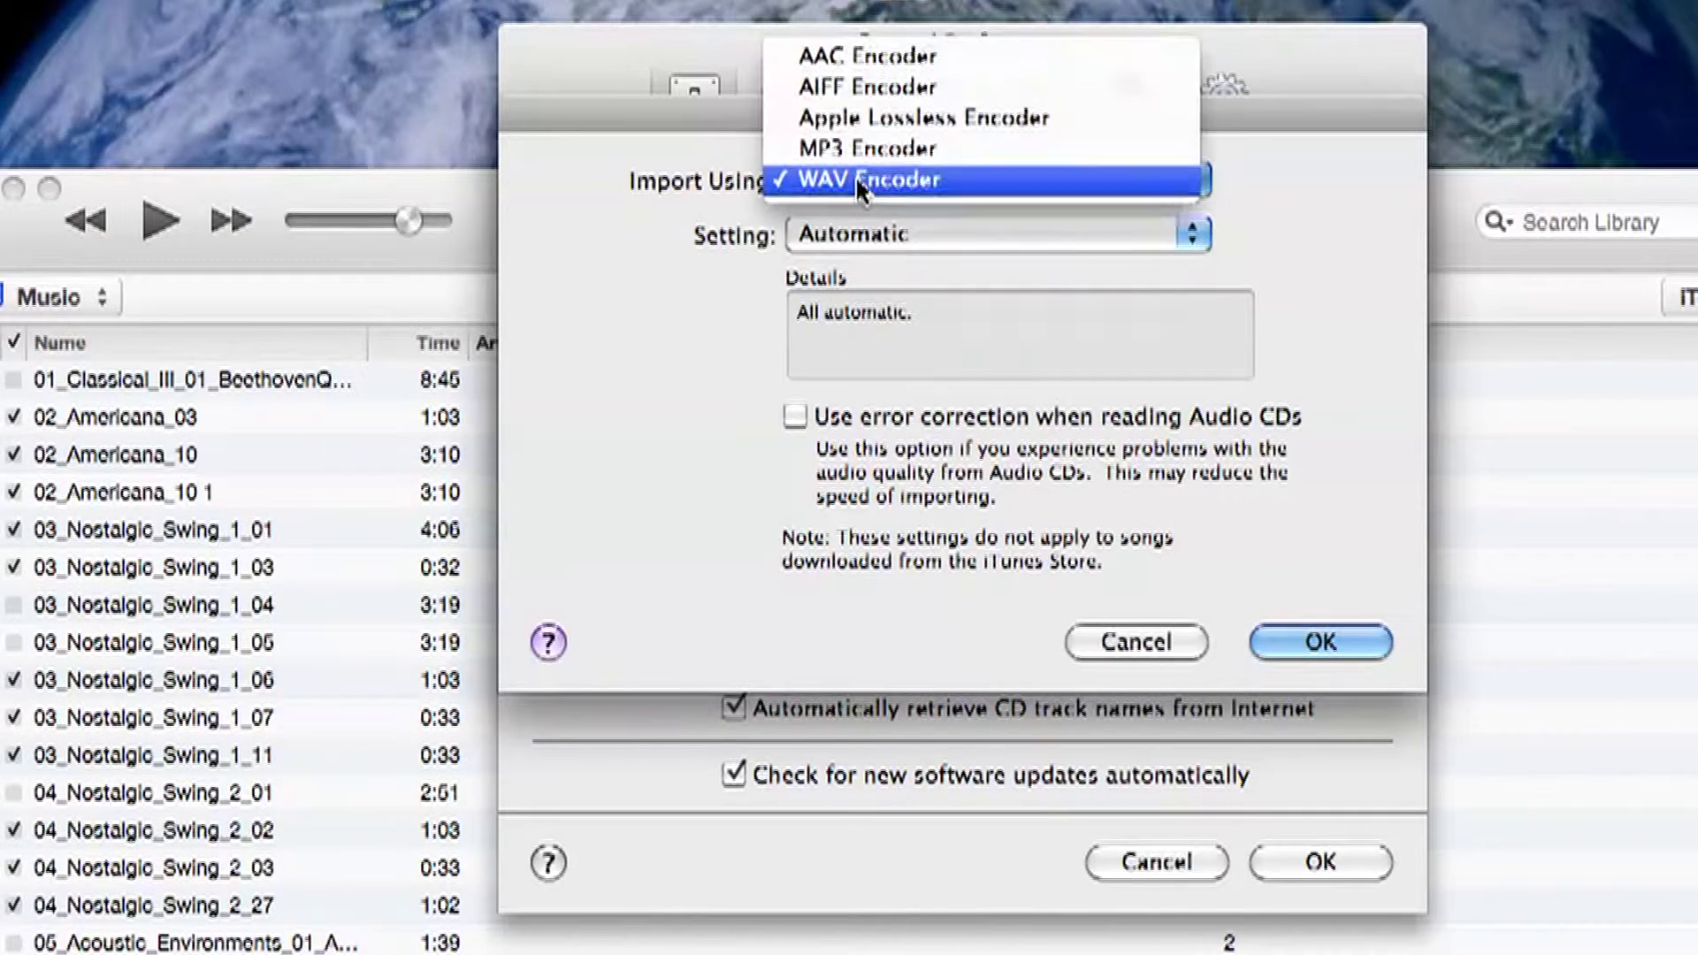
pyautogui.click(849, 86)
pyautogui.click(836, 178)
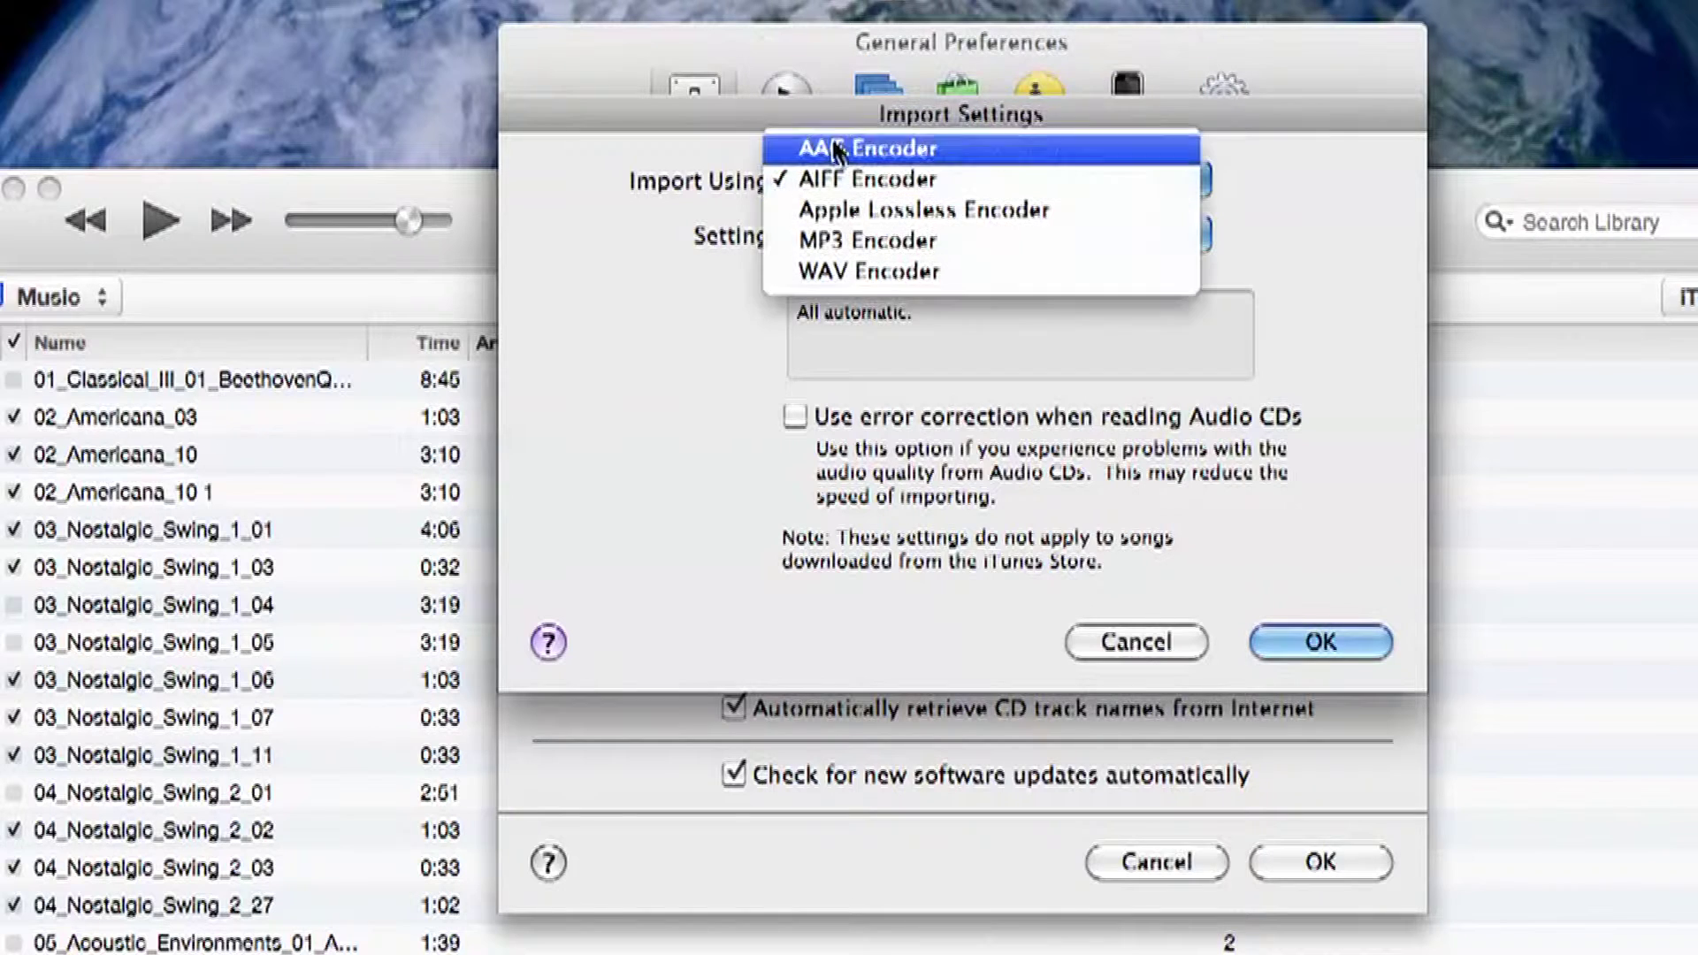
pyautogui.click(819, 148)
pyautogui.click(844, 182)
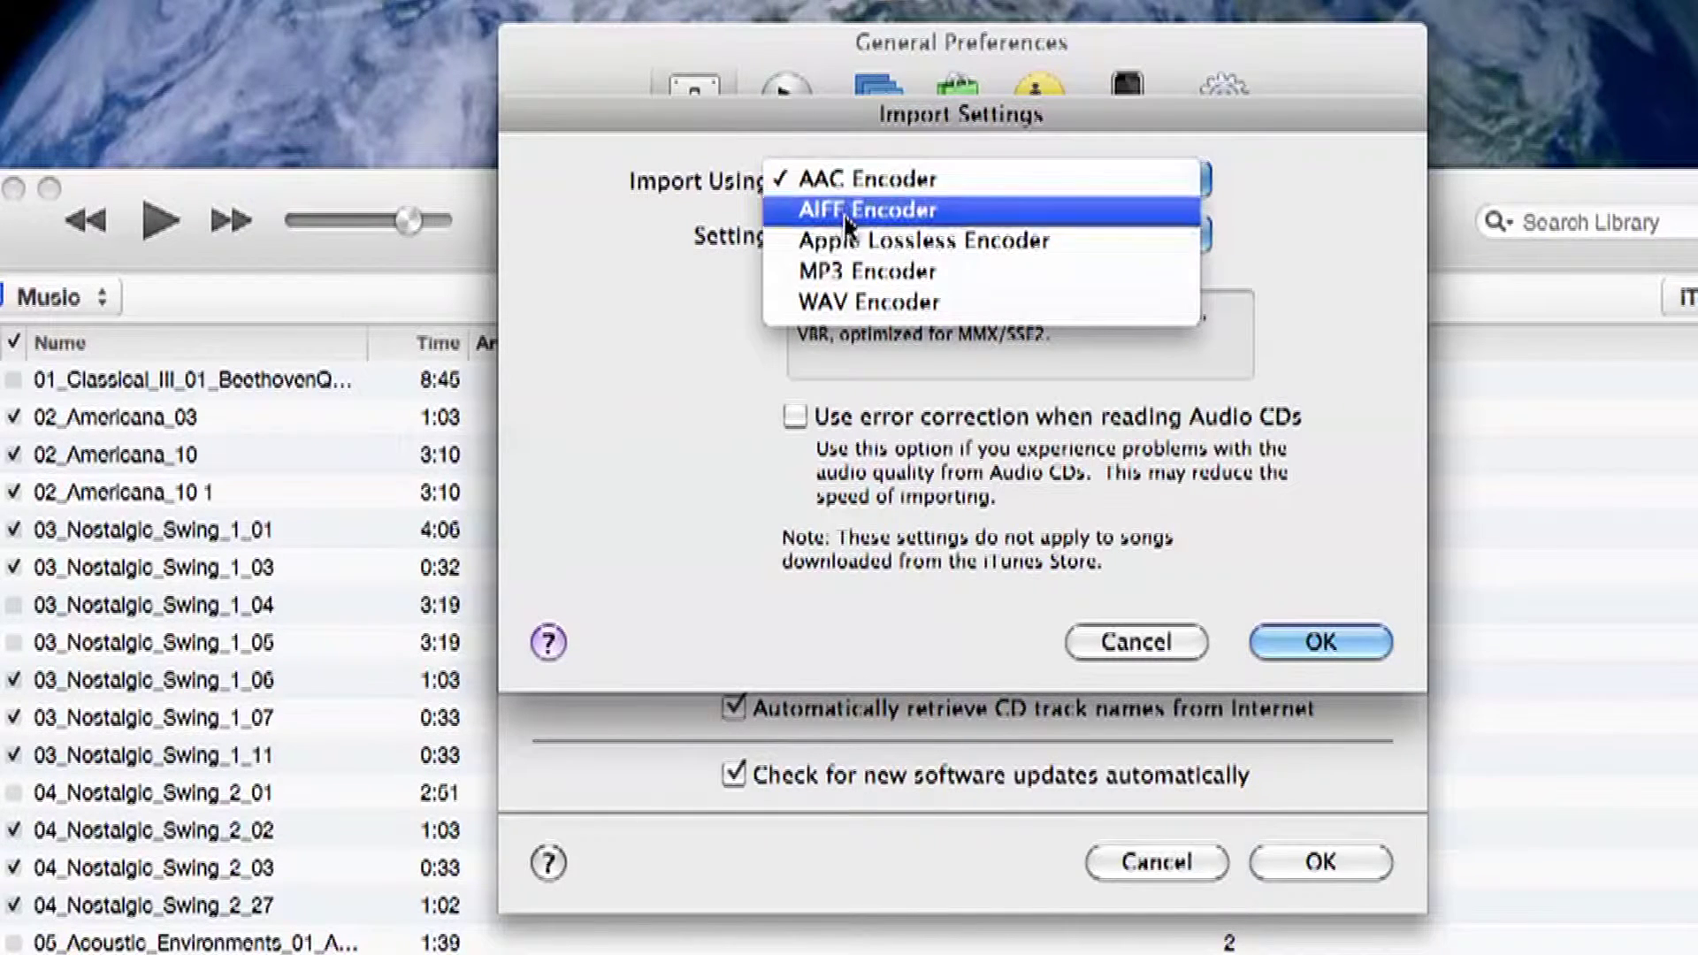
pyautogui.click(852, 274)
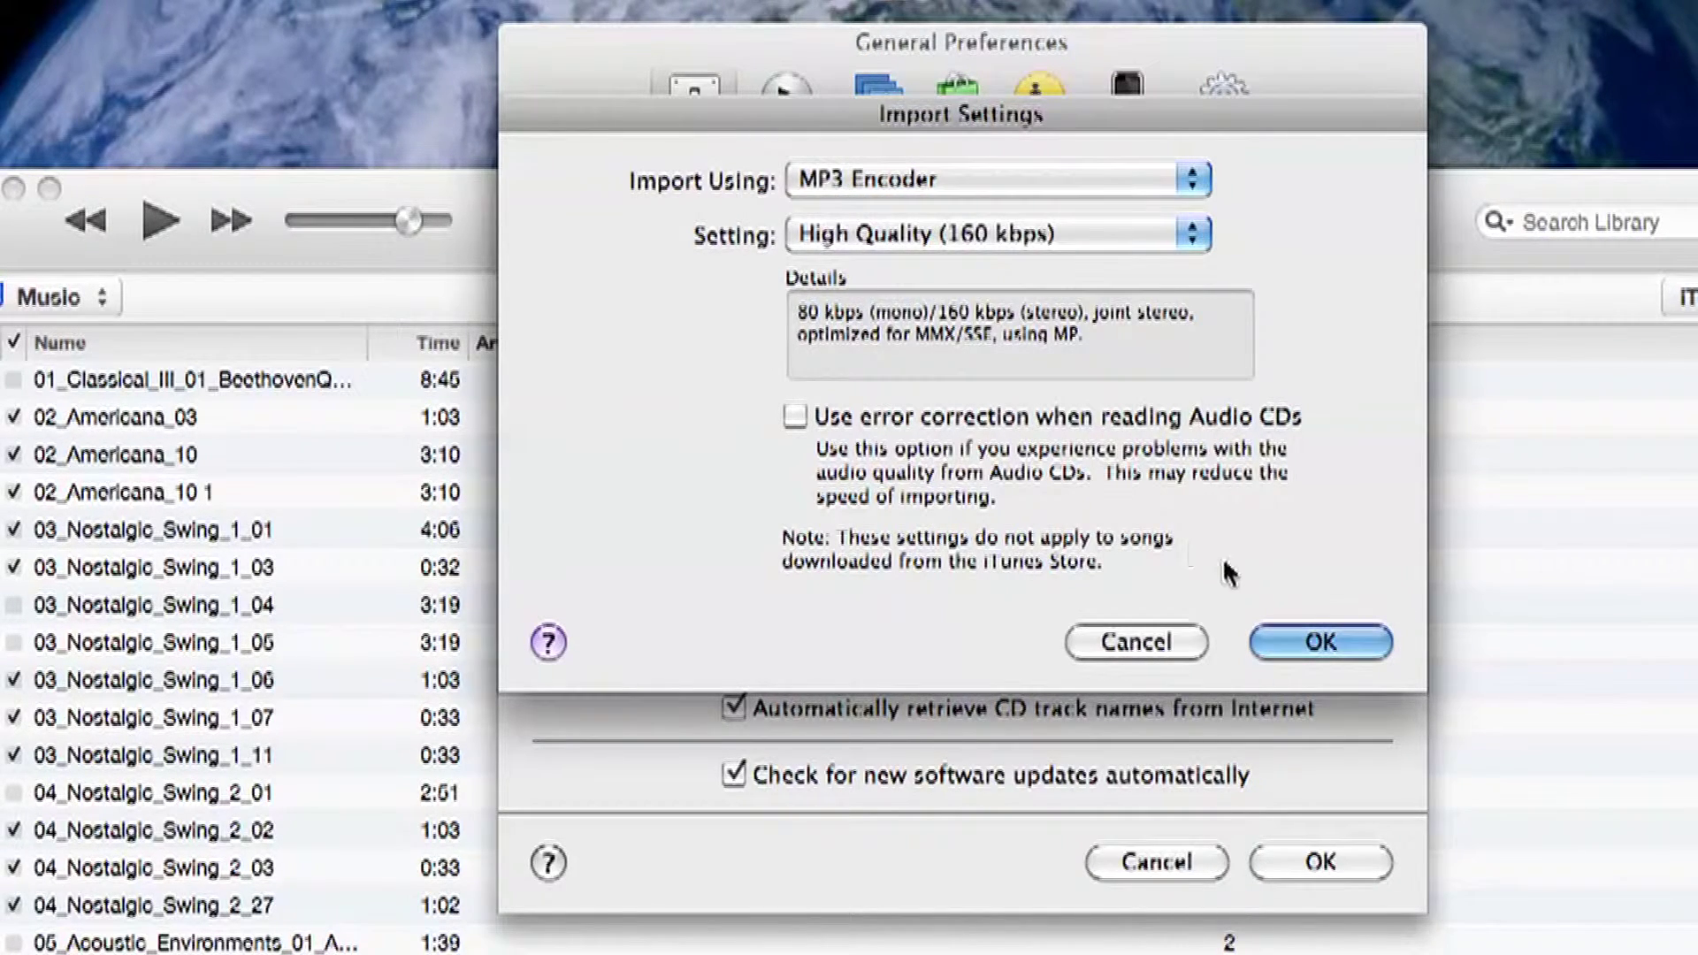
pyautogui.click(1321, 642)
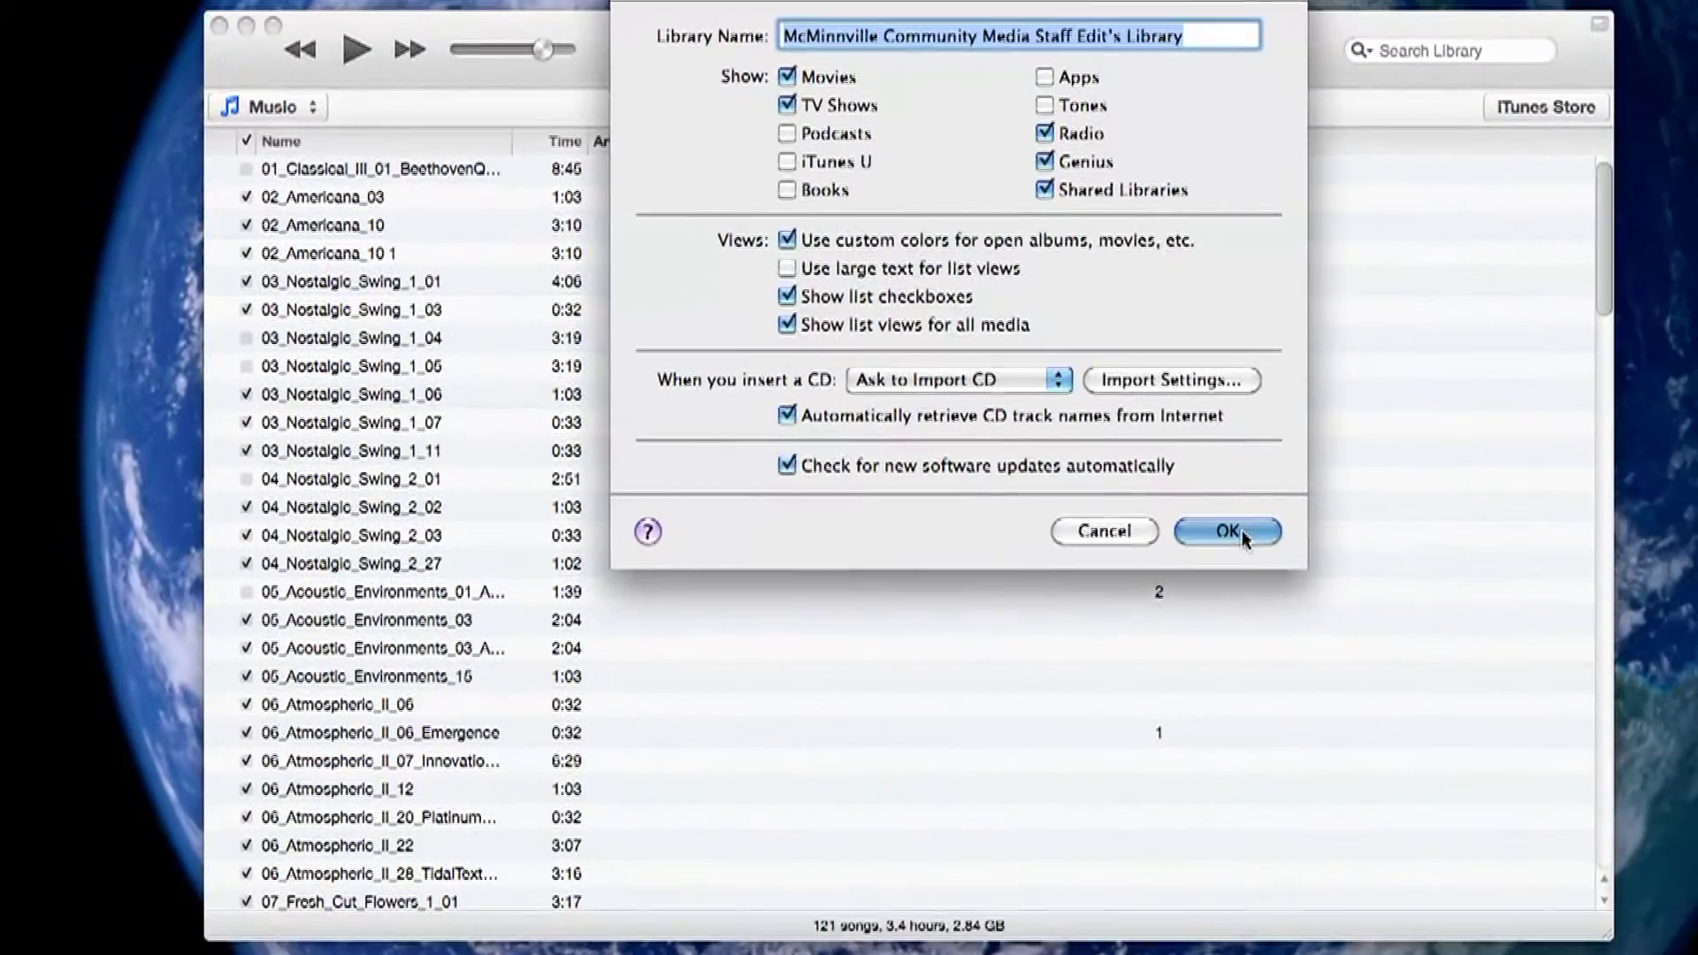
pyautogui.click(1296, 775)
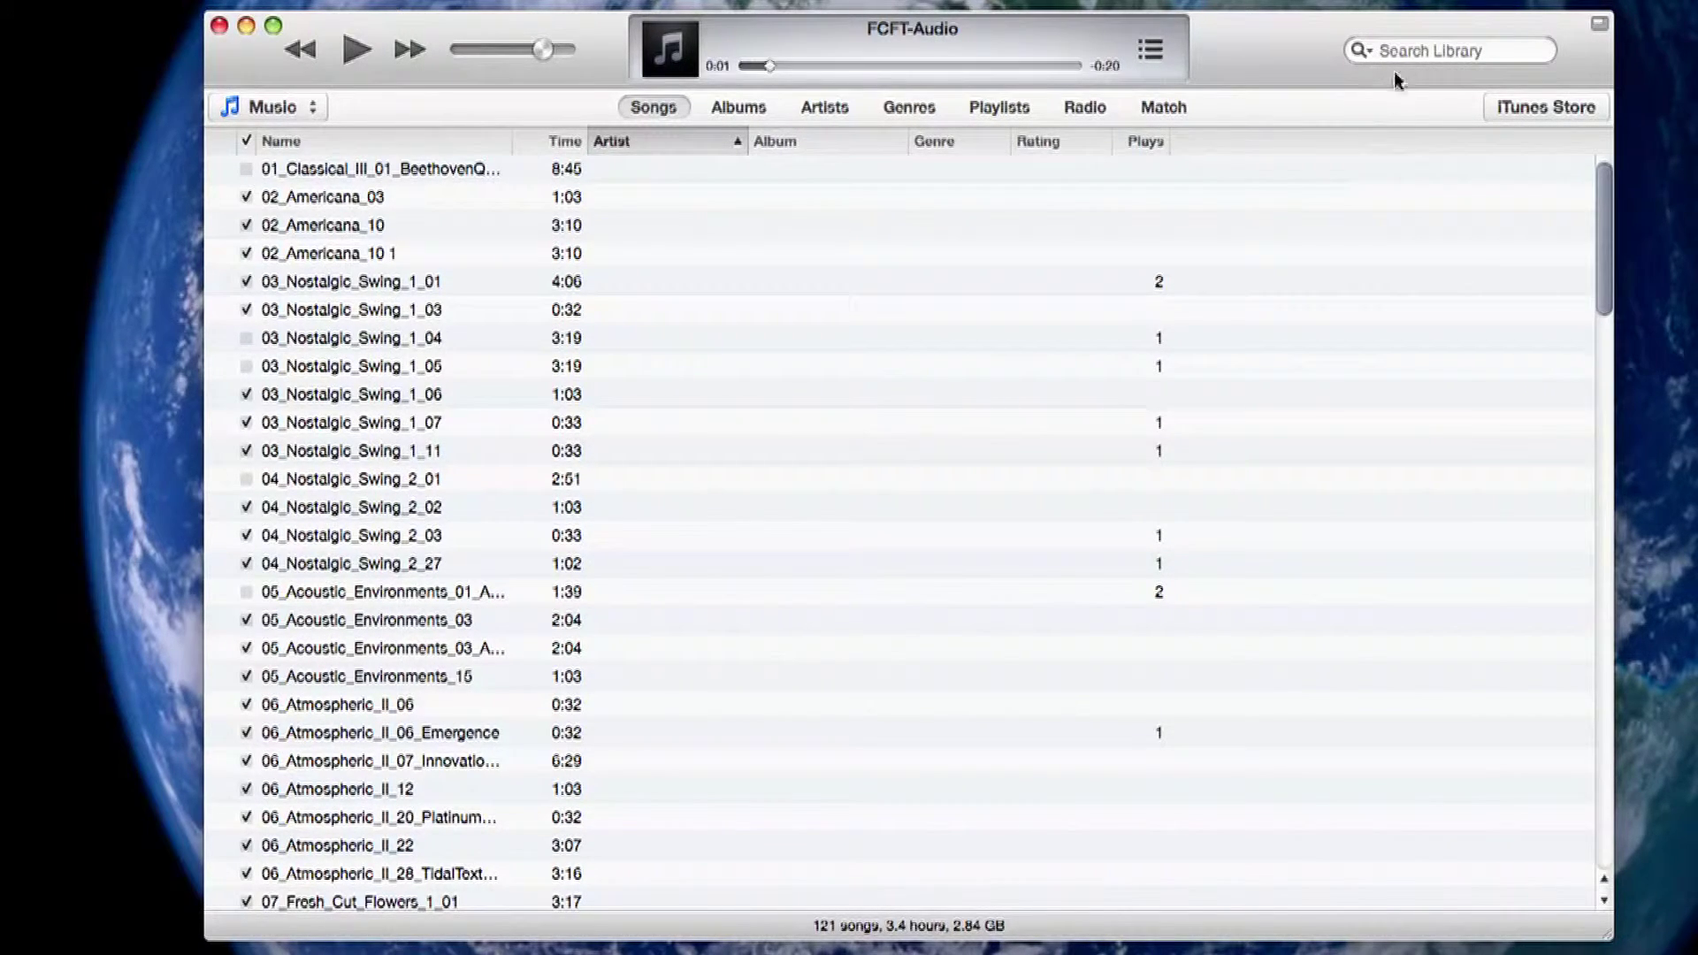
# Search the library for 'FC', jump to the FCFT-Audio suggestion, and select its item
pyautogui.click(1414, 53)
pyautogui.write('FCF')
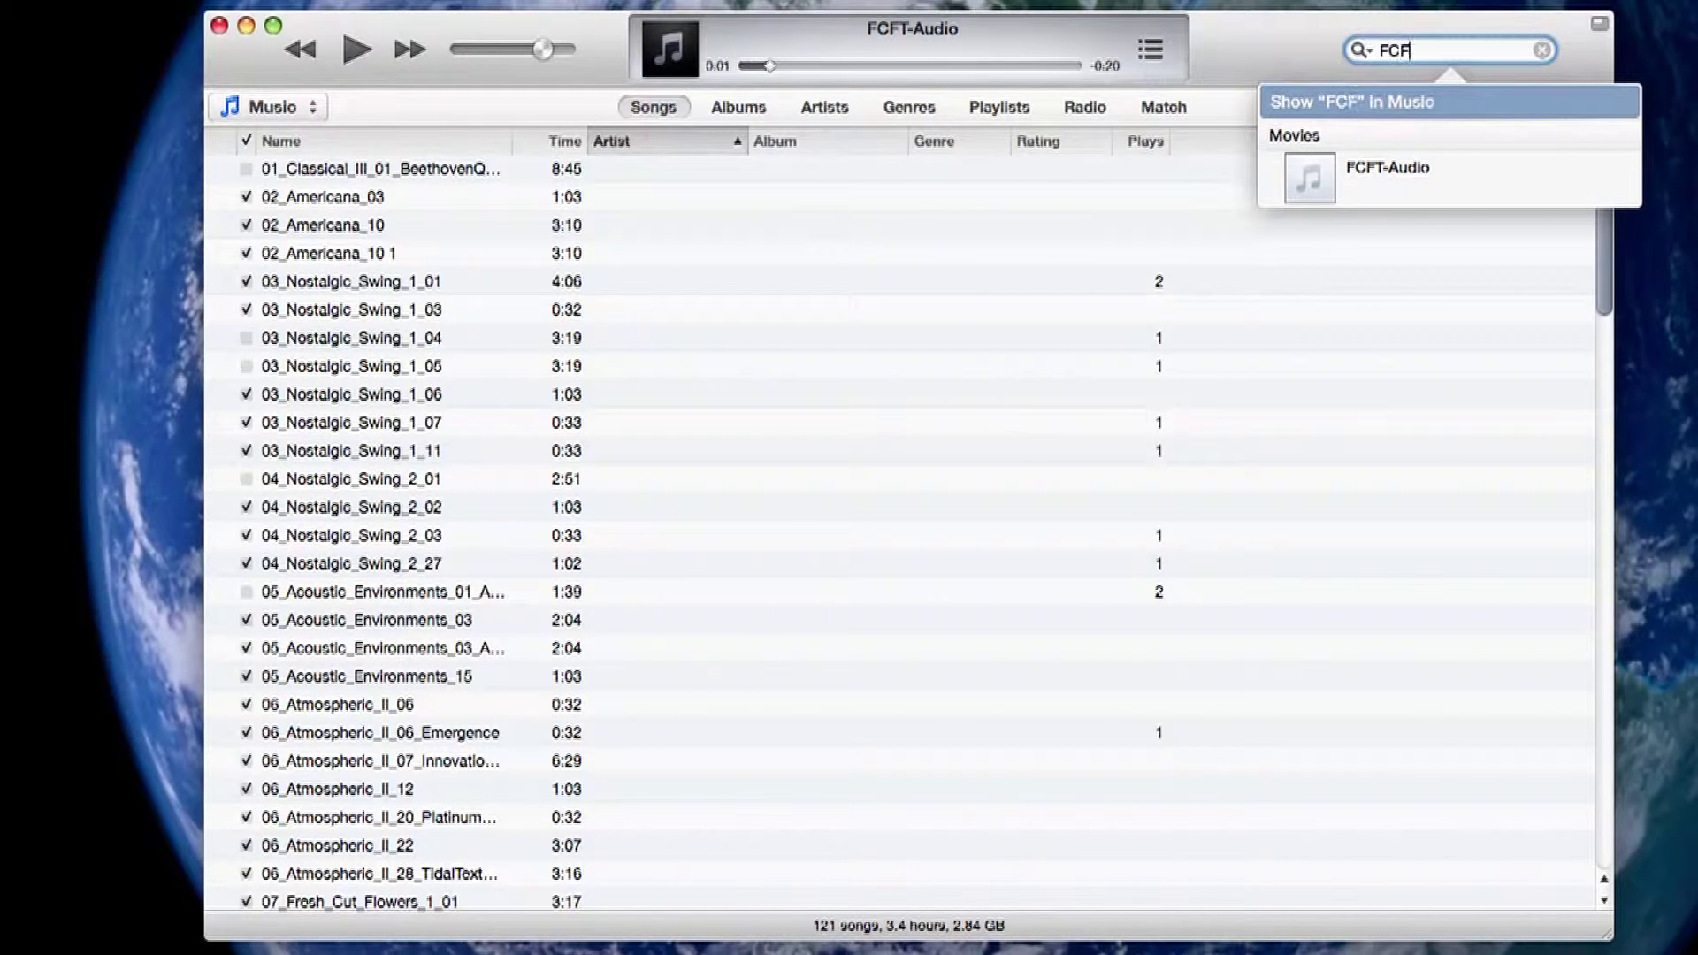
pyautogui.press('Down')
pyautogui.press('Return')
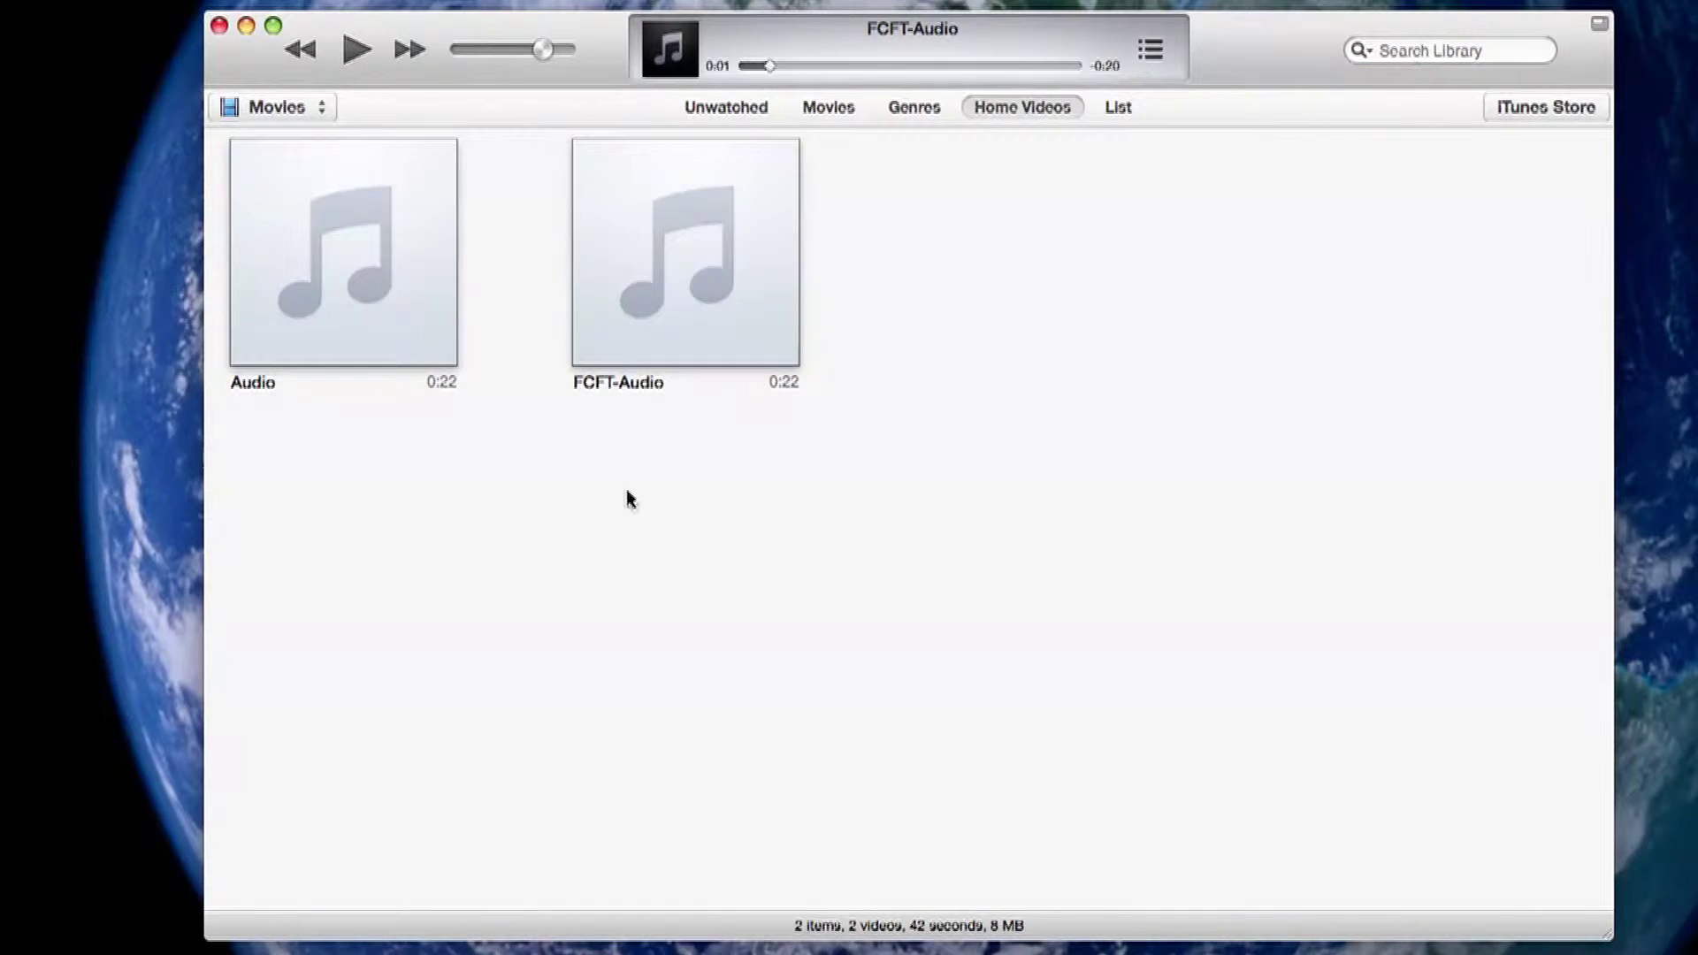
pyautogui.moveTo(817, 456); pyautogui.dragTo(568, 131)
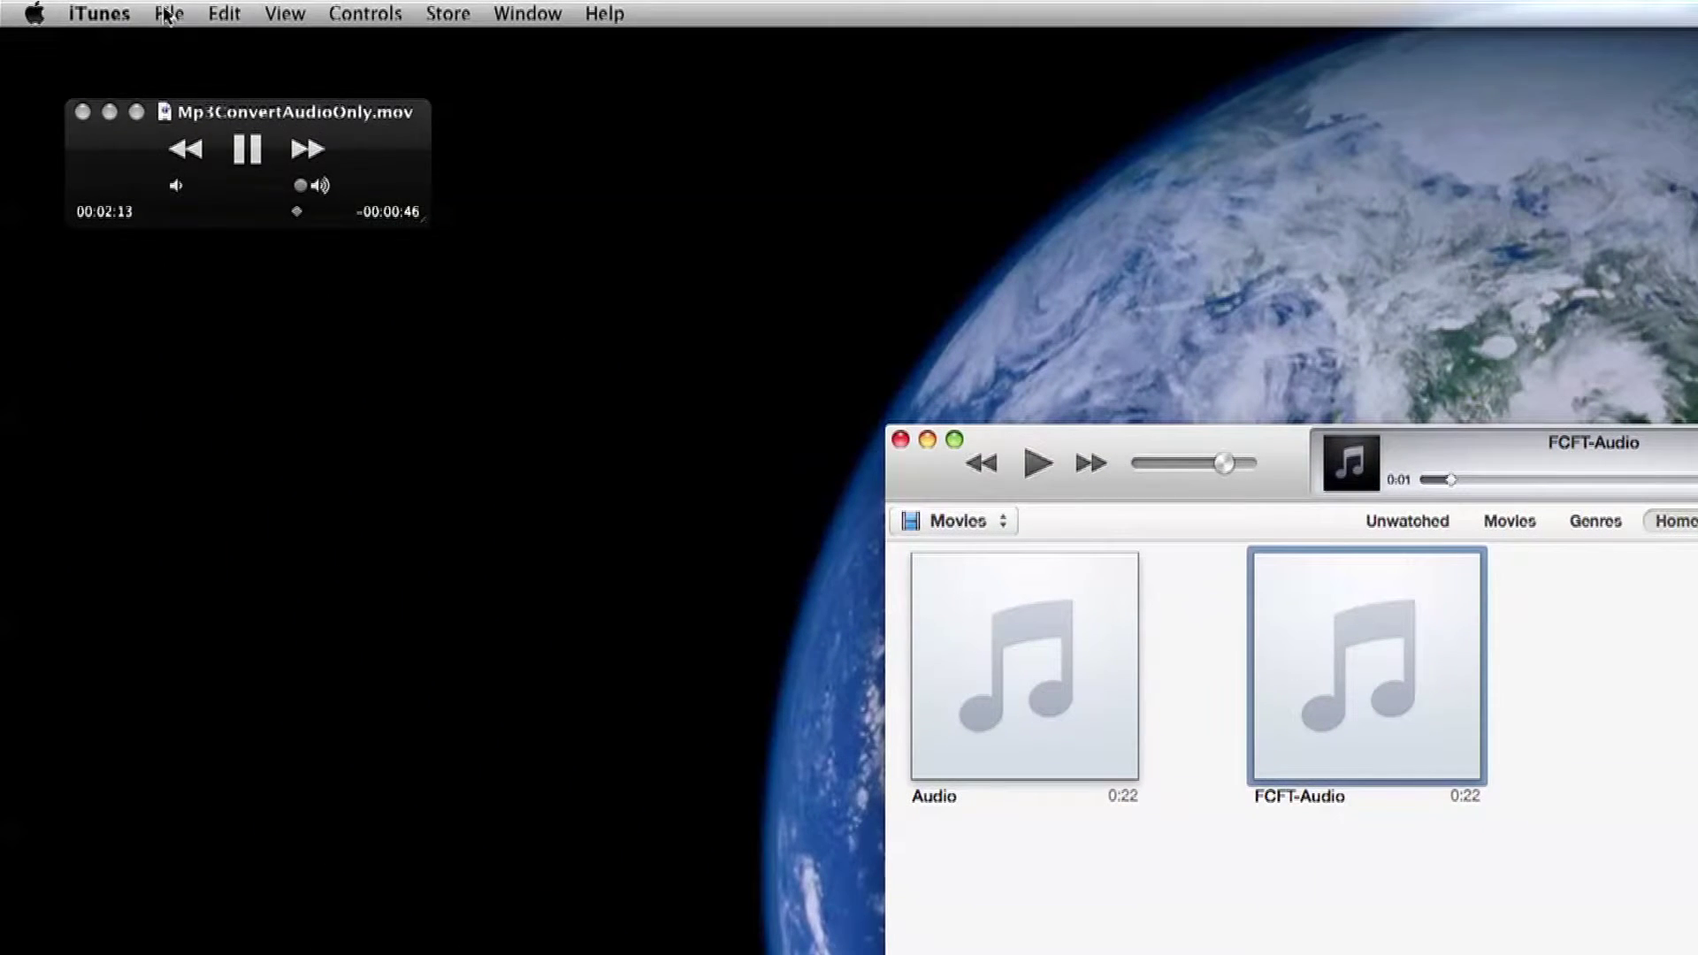
# Convert FCFT-Audio to MP3 via Option-held Create New Version, with the Desktop as destination
pyautogui.click(167, 13)
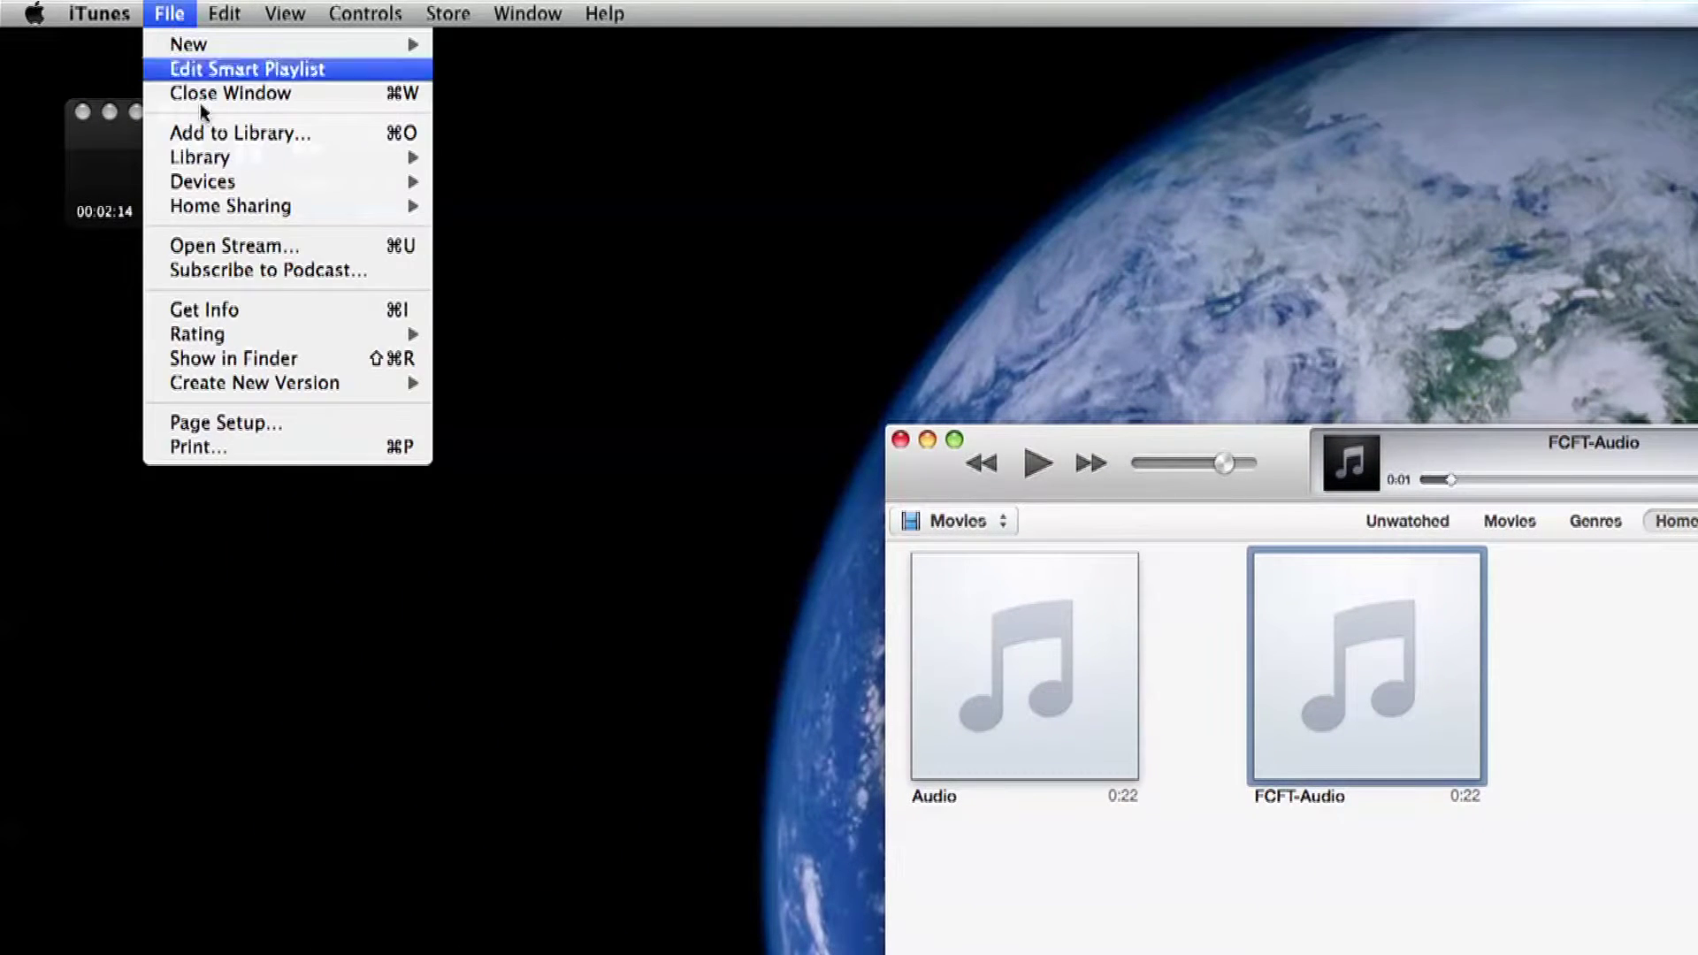
pyautogui.moveTo(337, 388)
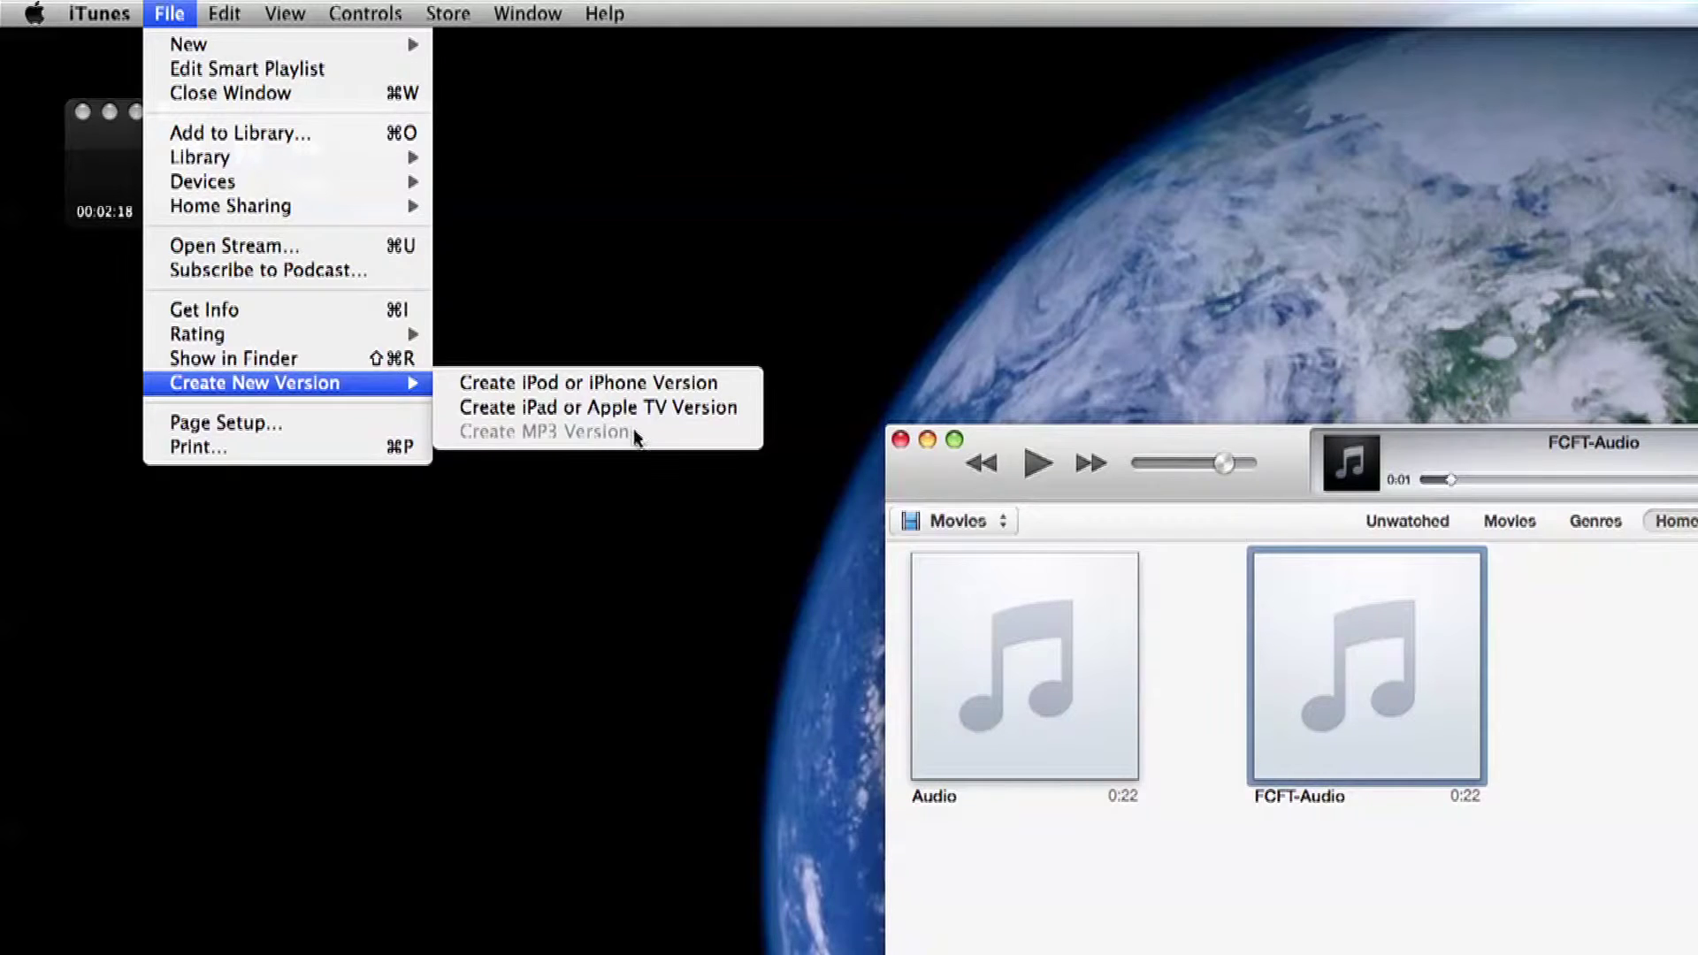
pyautogui.press('alt')
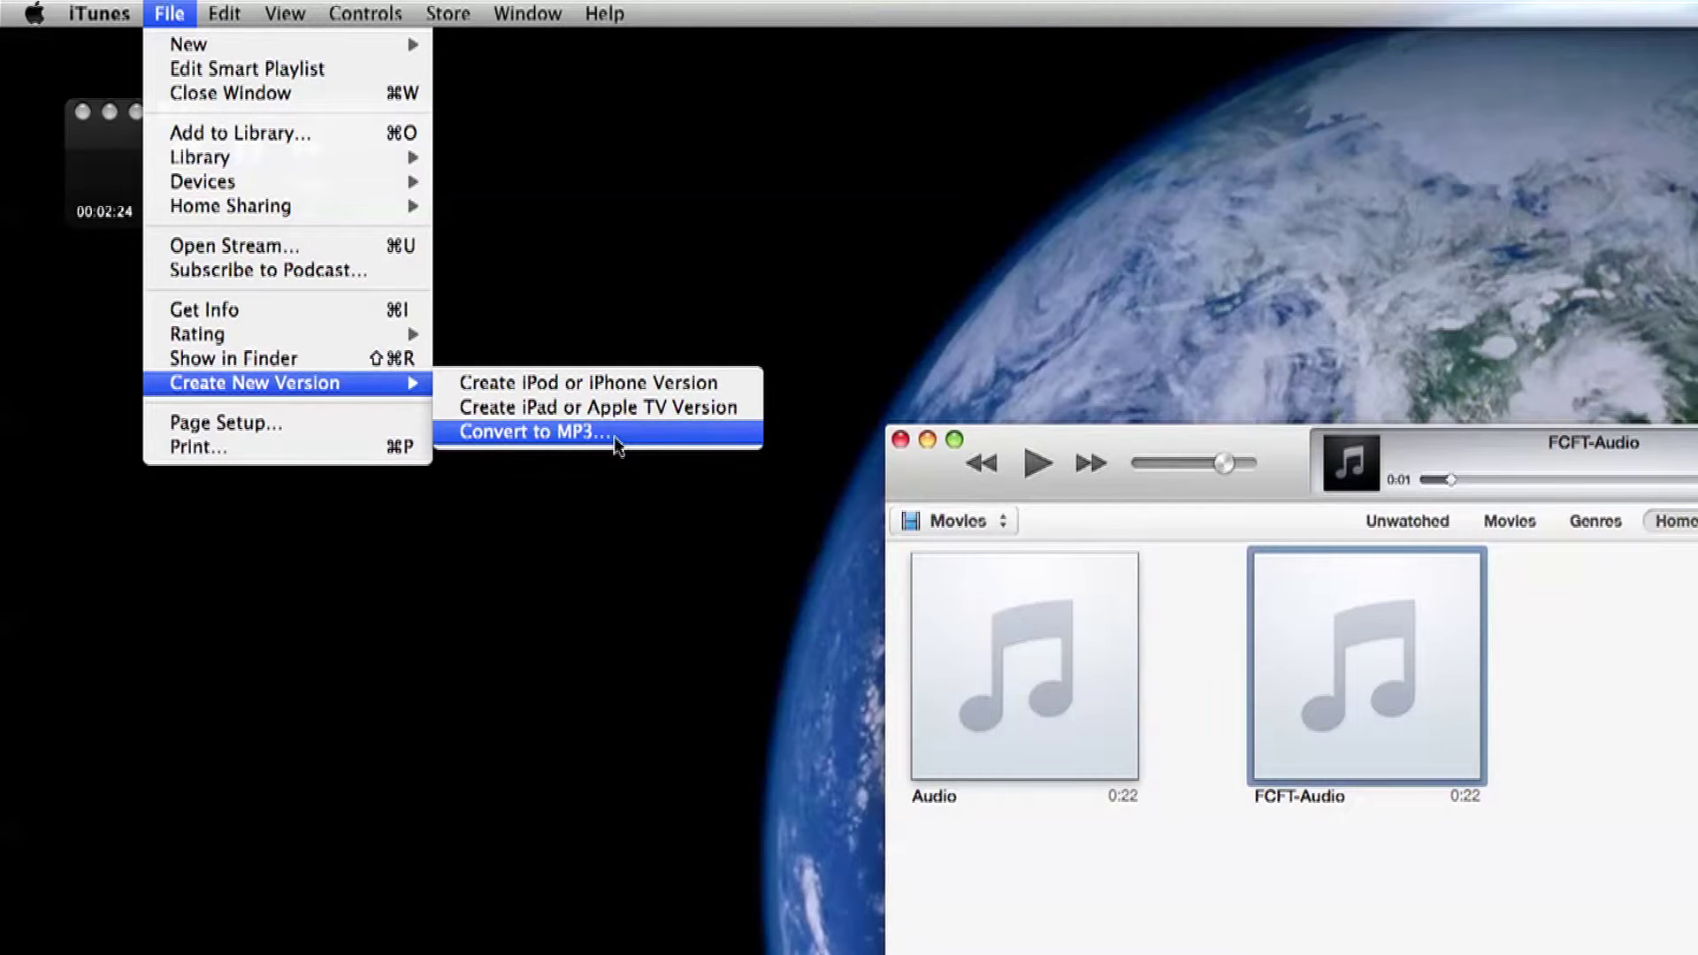
pyautogui.click(614, 434)
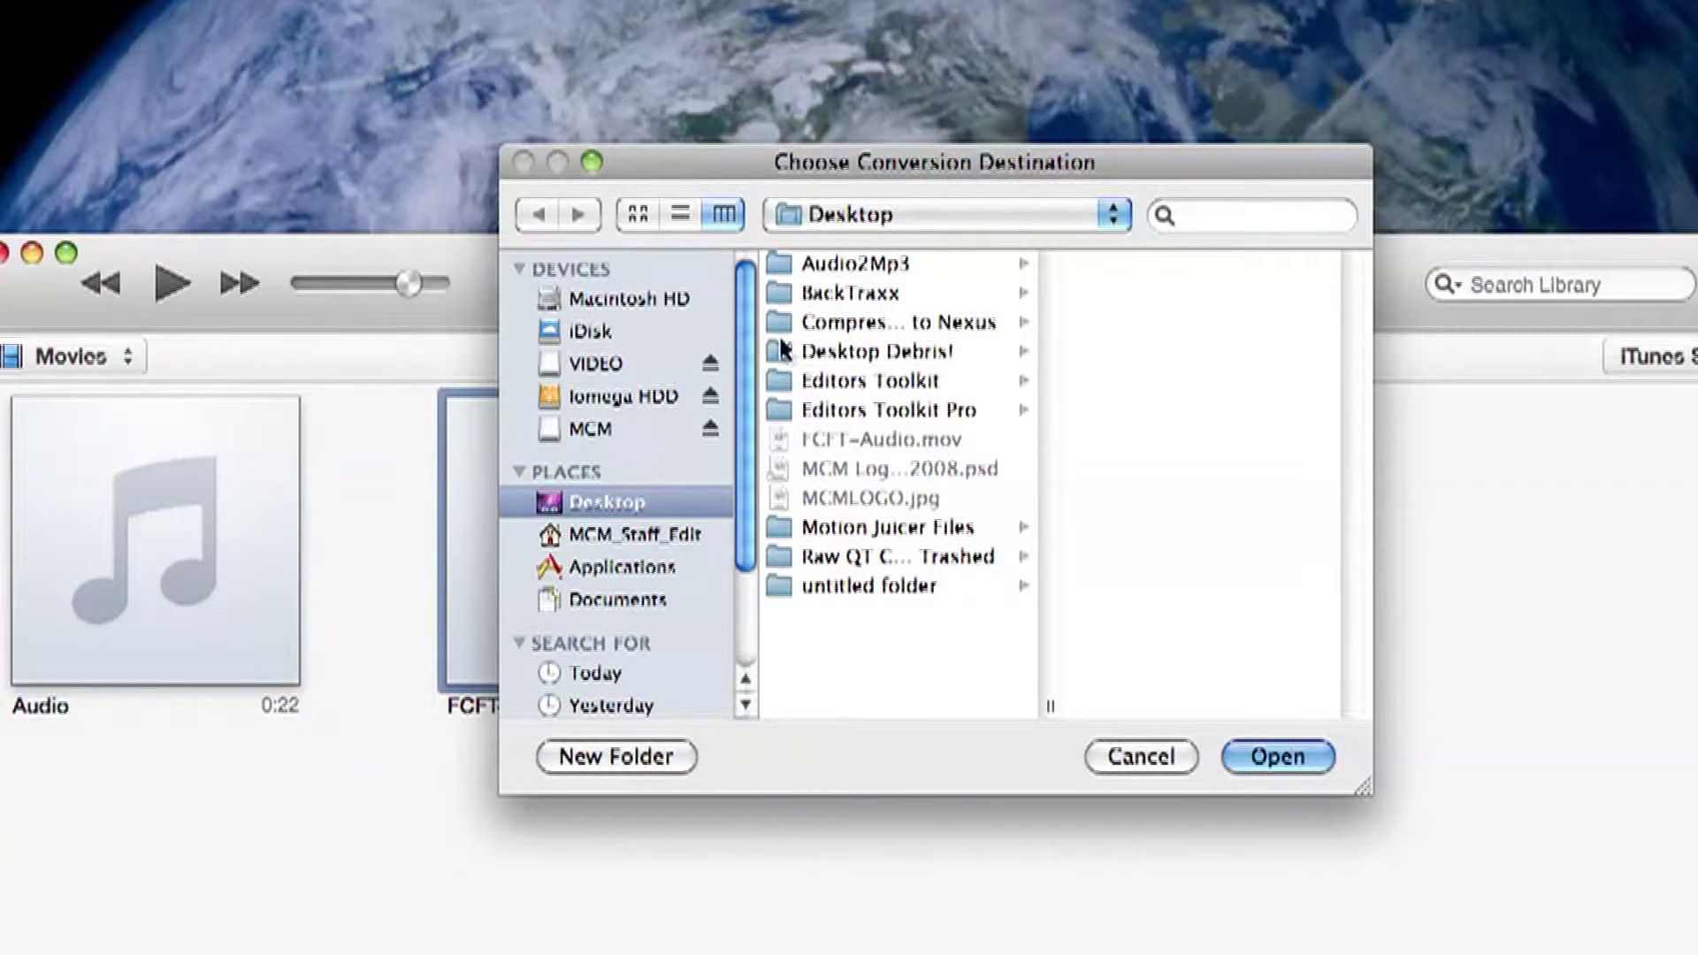
pyautogui.click(610, 505)
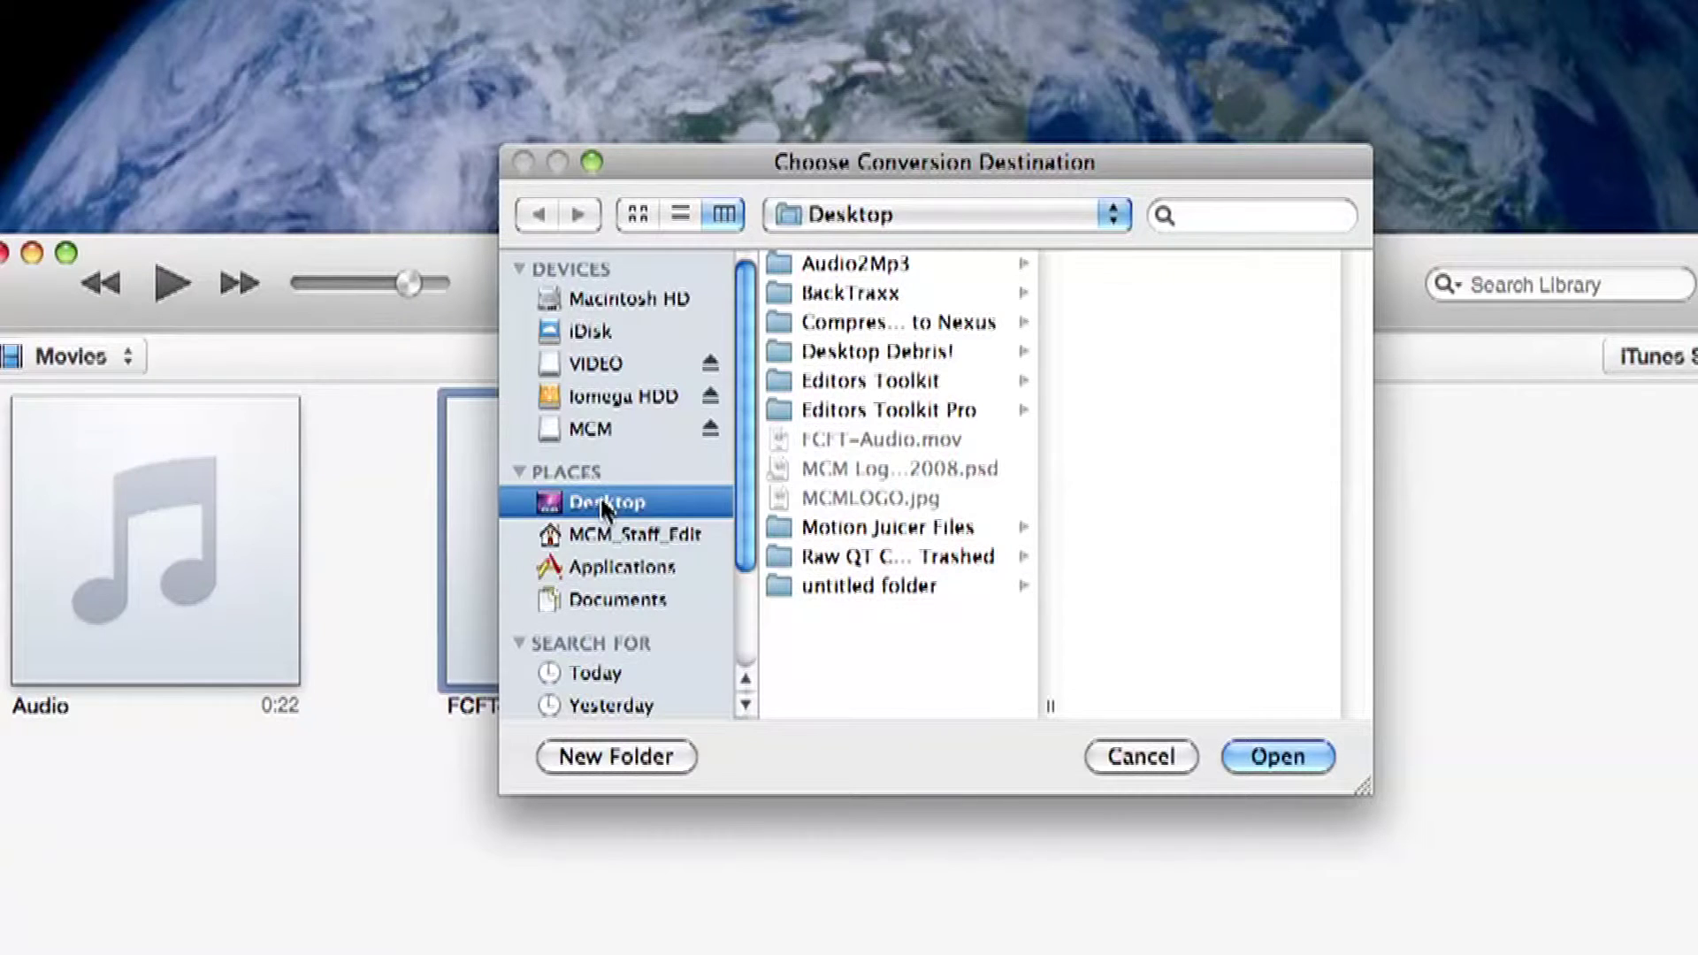
pyautogui.click(1256, 759)
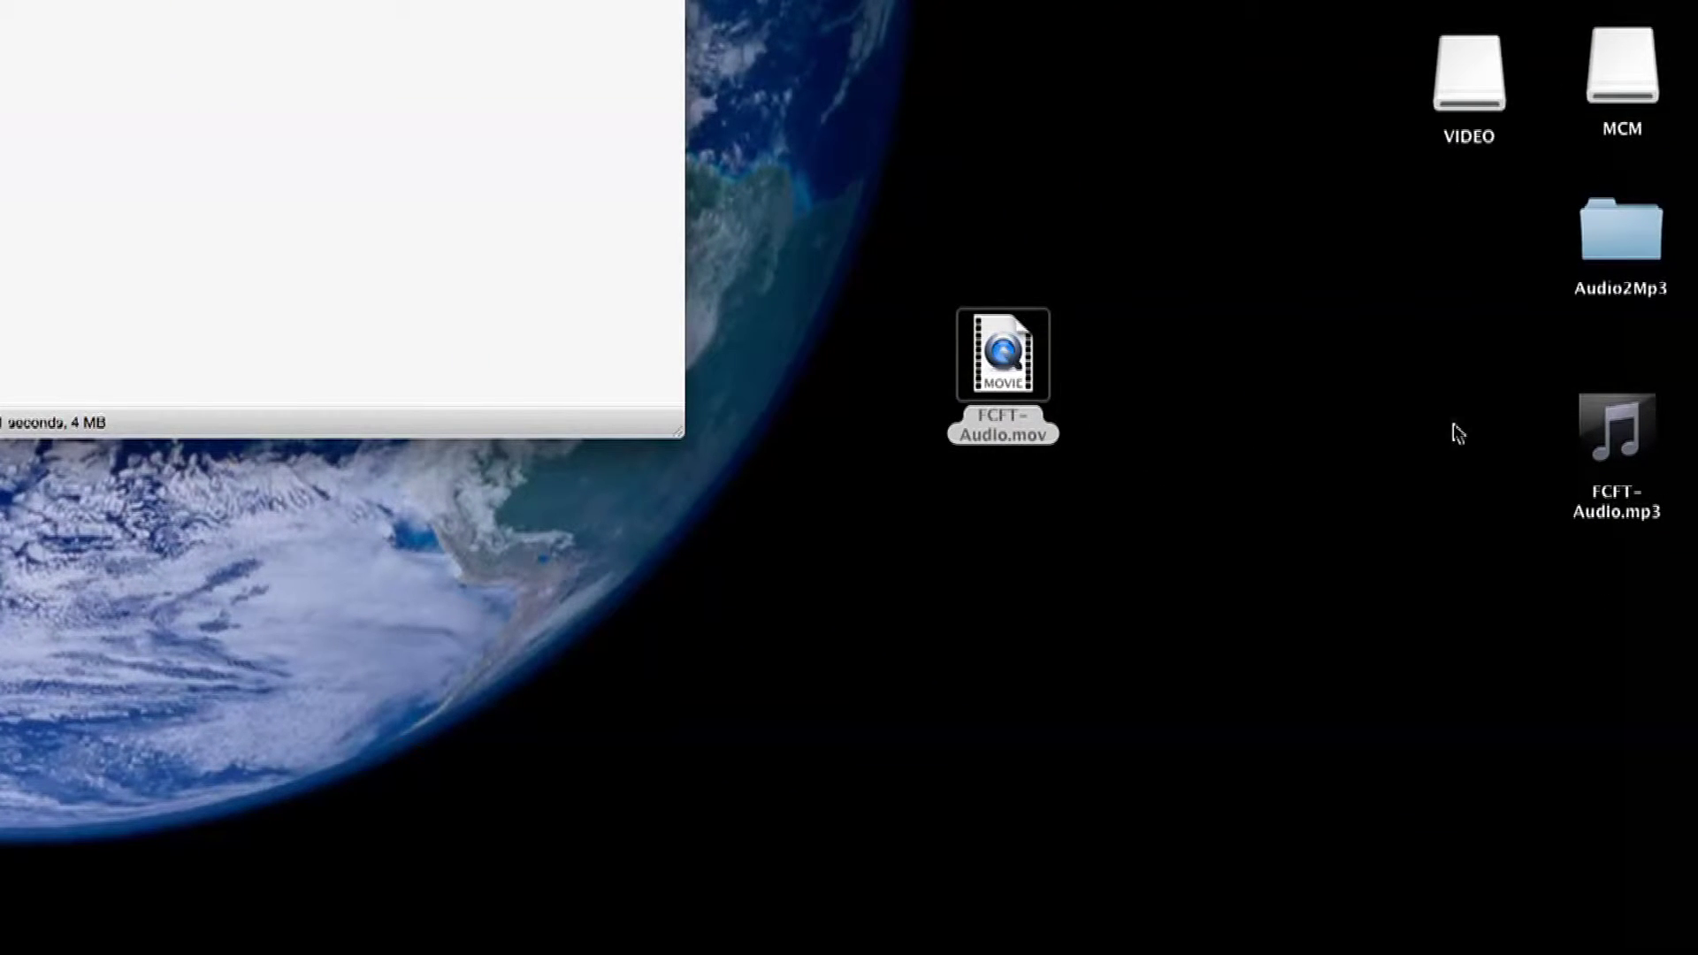
# Drag the FCFT-Audio.mp3 icon to sit beside FCFT-Audio.mov on the desktop
pyautogui.moveTo(1617, 455); pyautogui.dragTo(1252, 389)
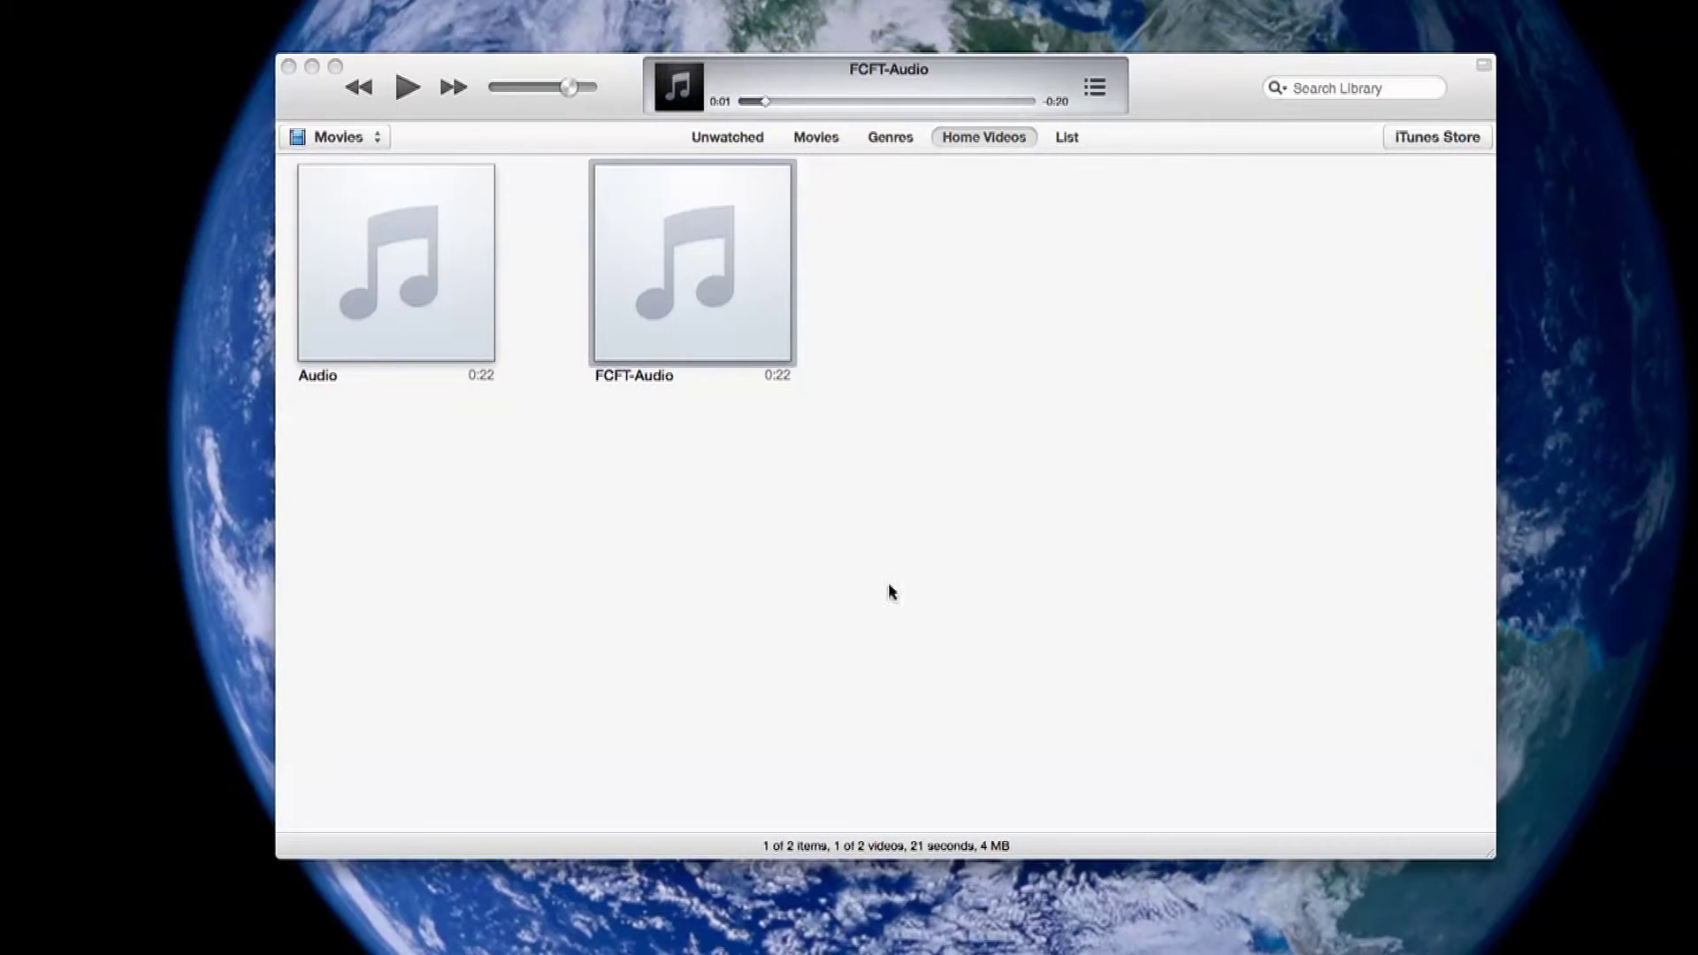
# Delete the FCFT-Audio video from the iTunes library and move its file to the Trash
pyautogui.press('Delete')
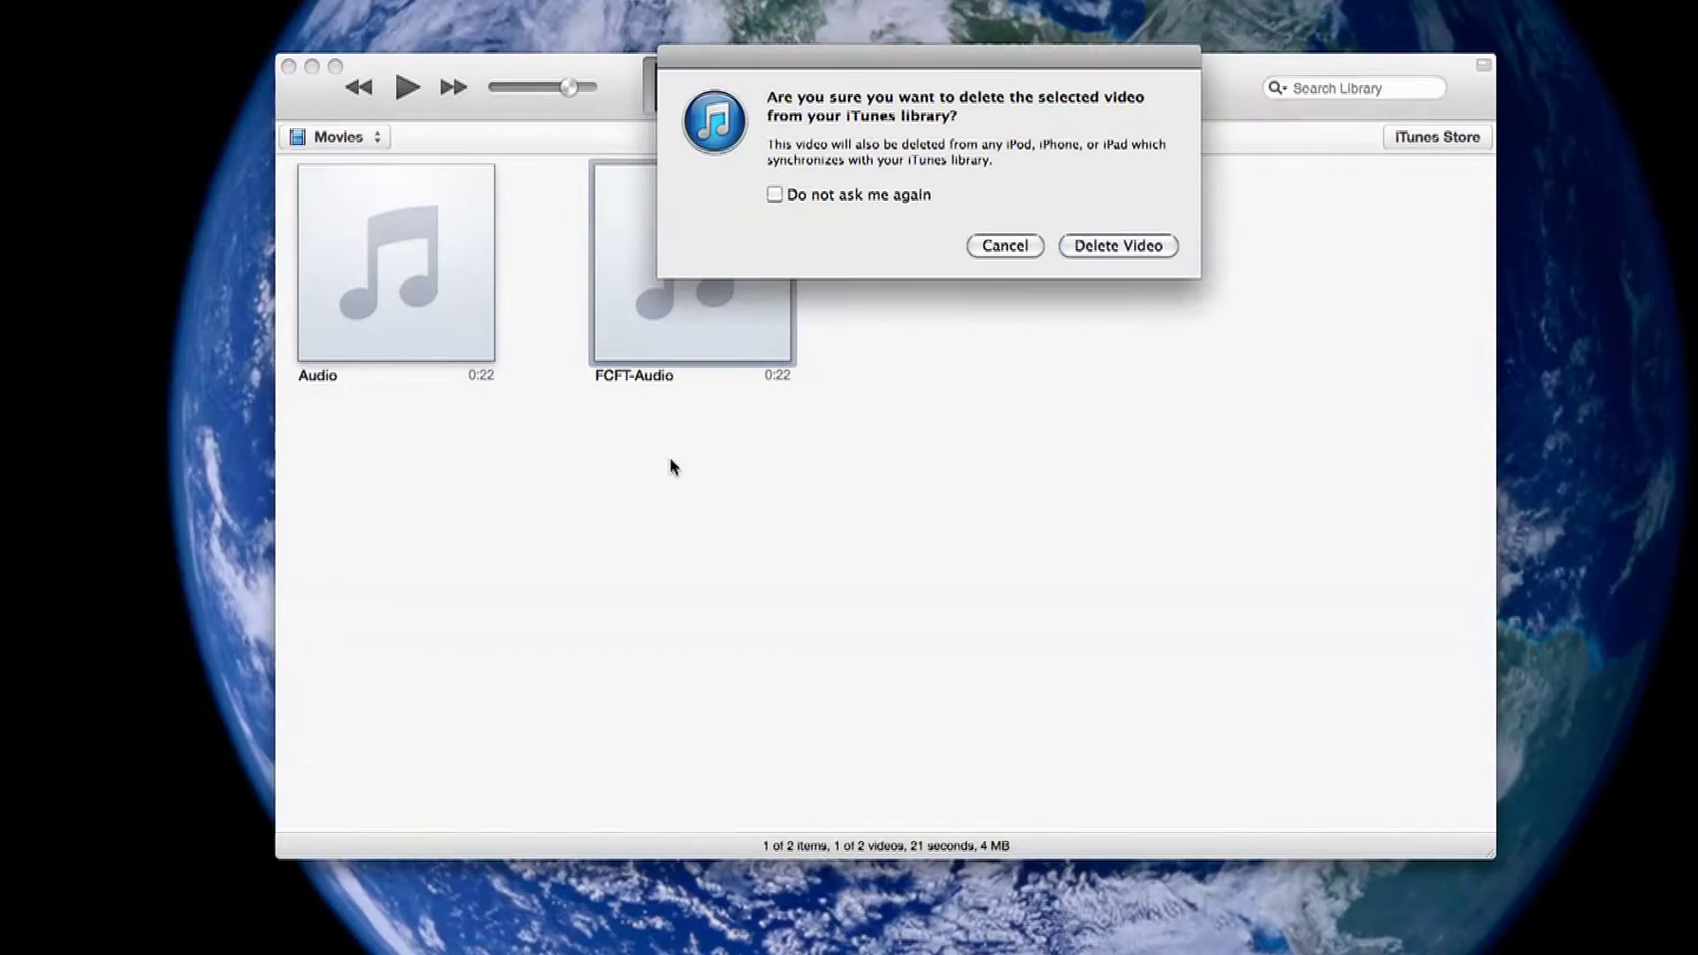
pyautogui.click(1118, 247)
pyautogui.click(1095, 219)
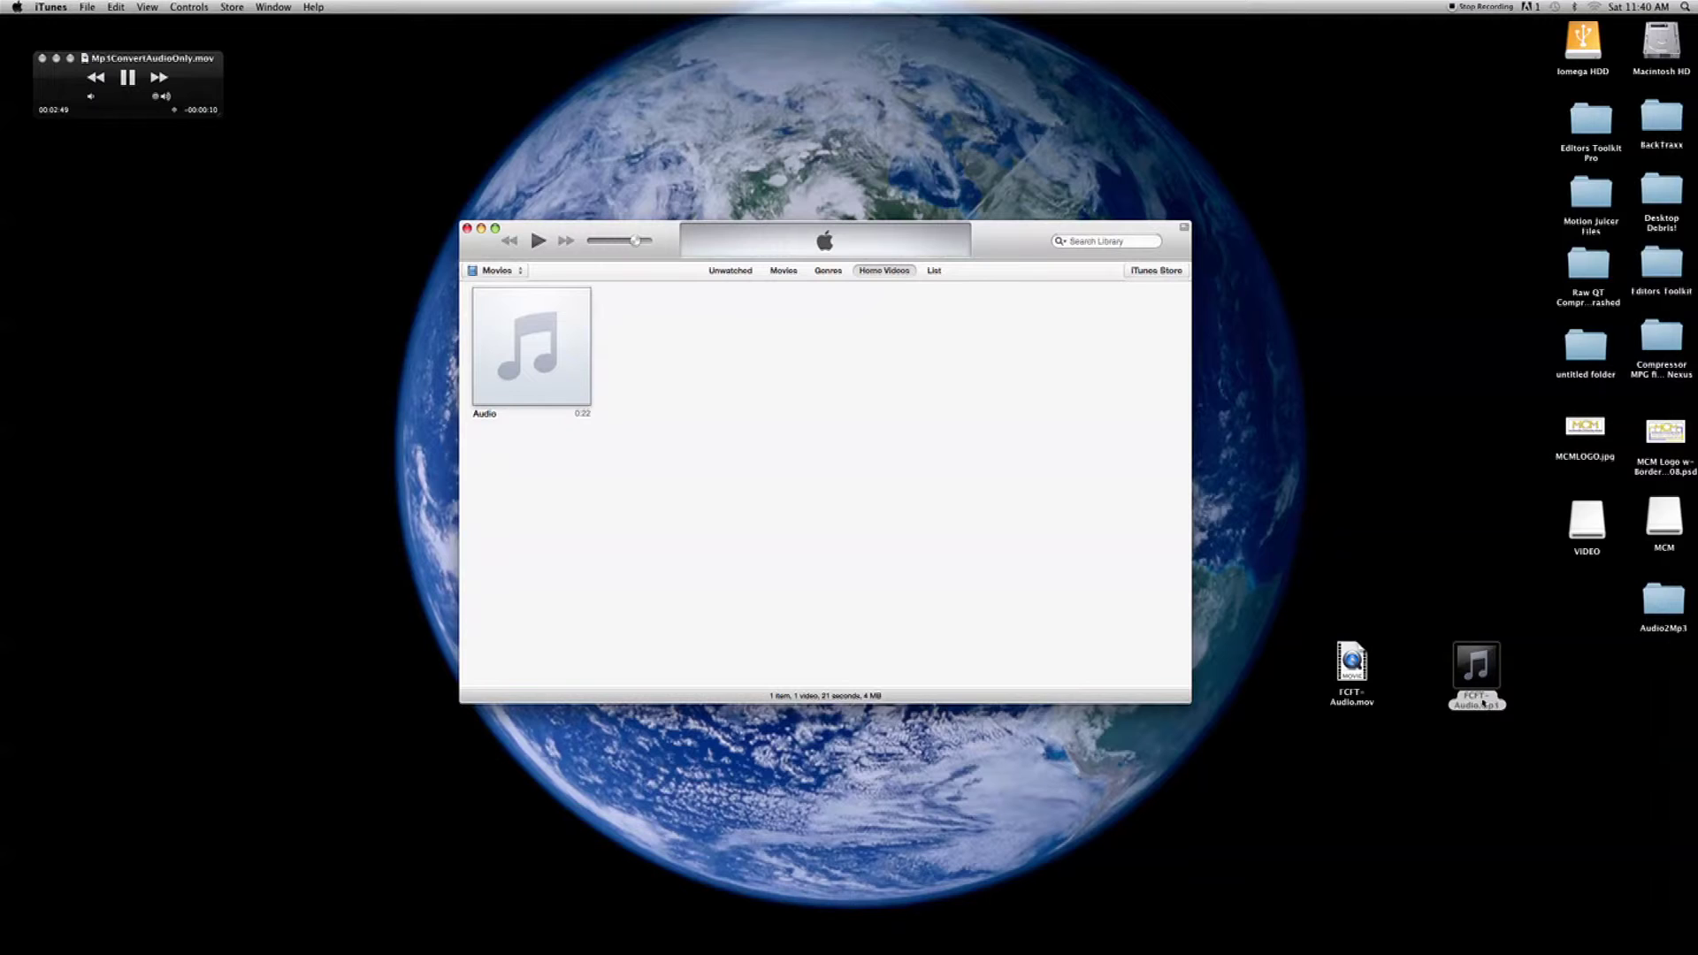
# Play FCFT-Audio.mp3 from the desktop in iTunes to verify the conversion
pyautogui.doubleClick(1478, 680)
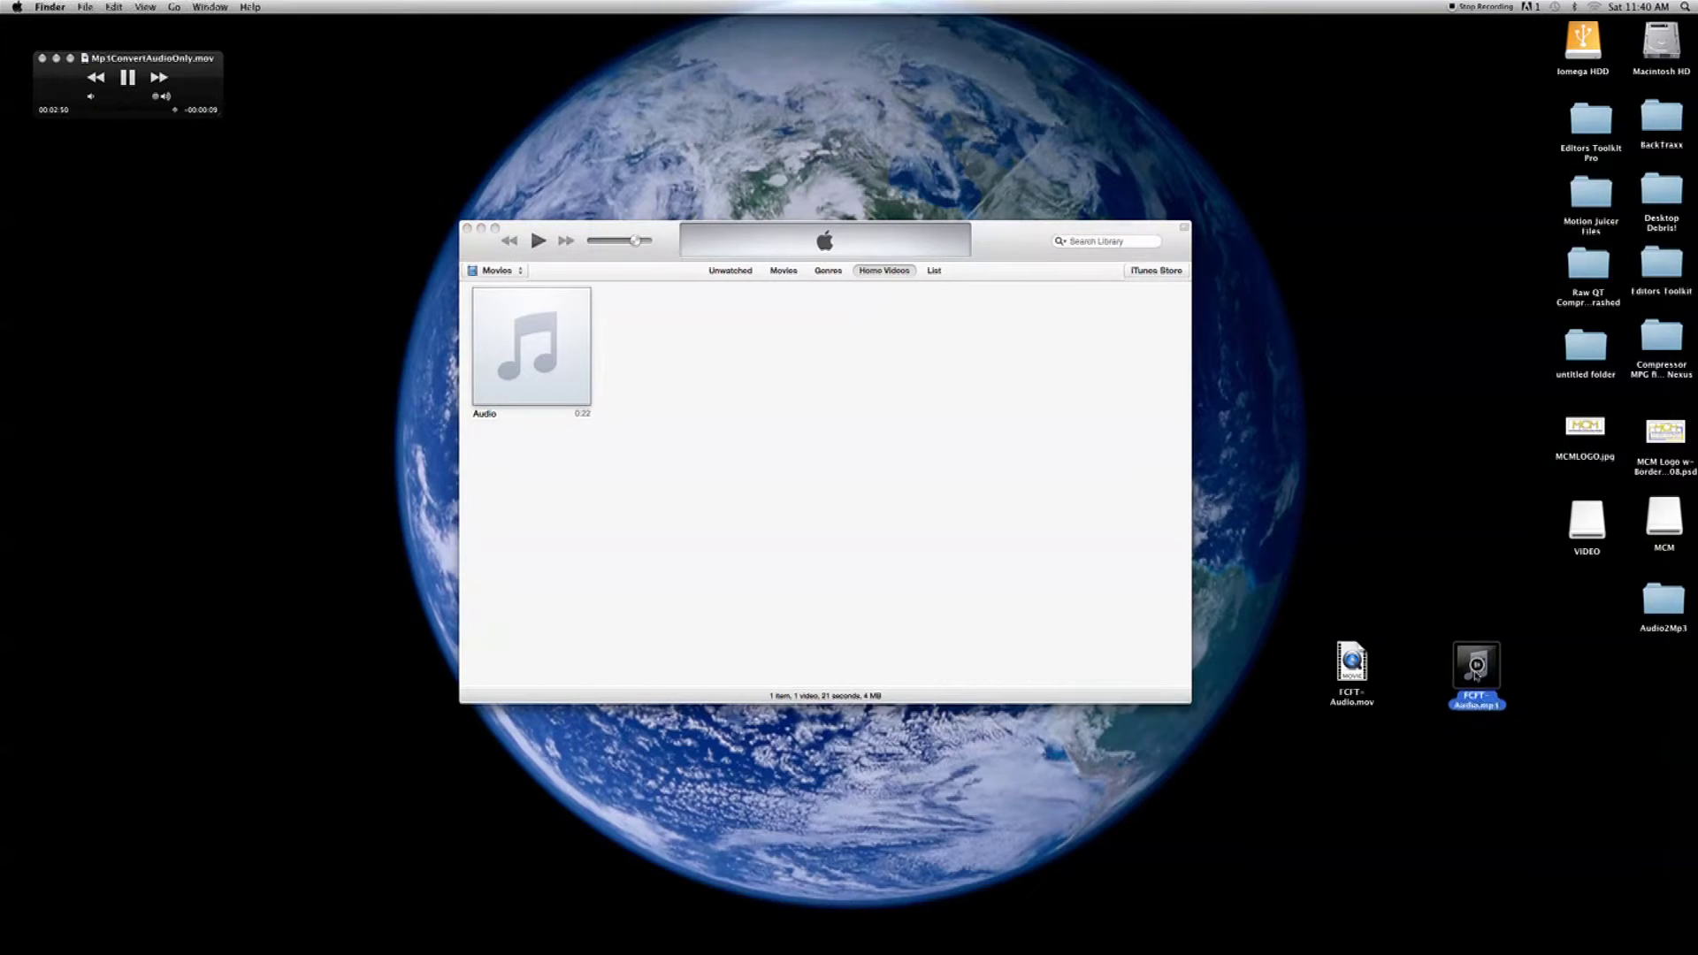